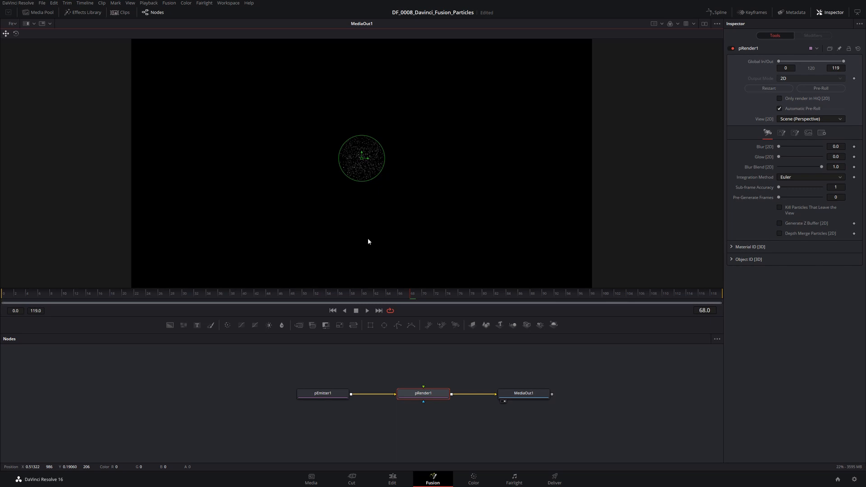
Step: Open the region settings of the pEmitter1 node
click(331, 395)
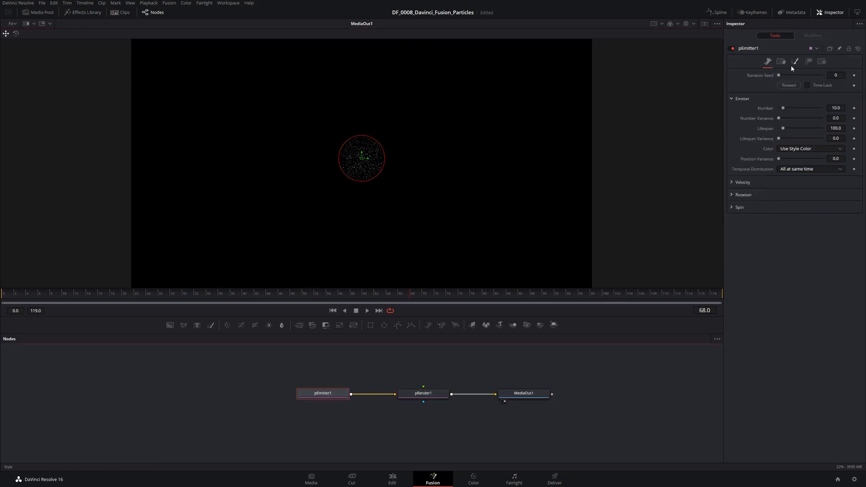
click(807, 64)
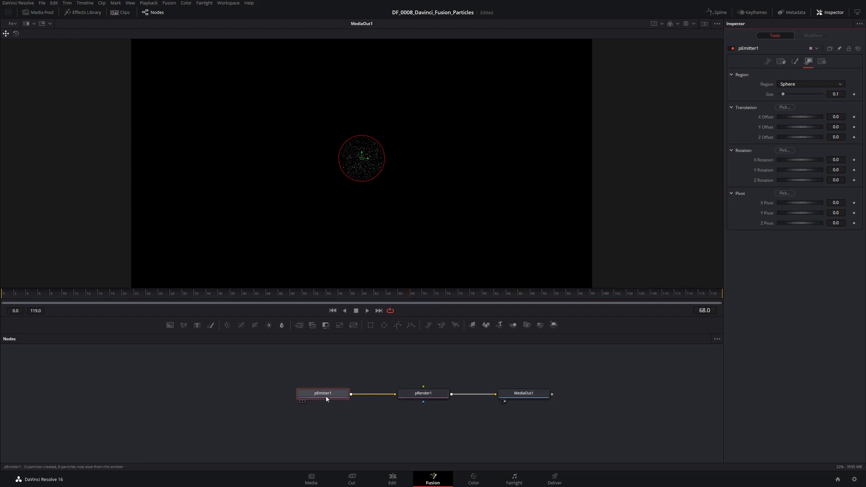
Step: Disconnect pRender1 from MediaOut1 and display pRender1 in the viewer
click(487, 395)
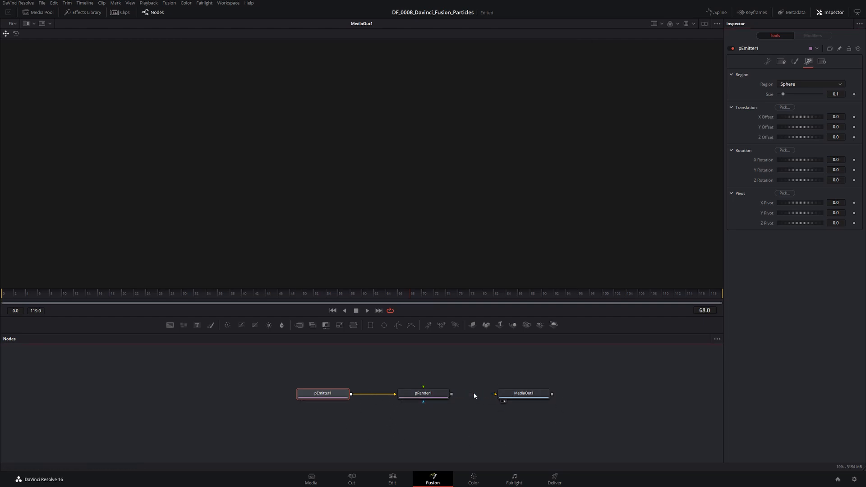
click(428, 395)
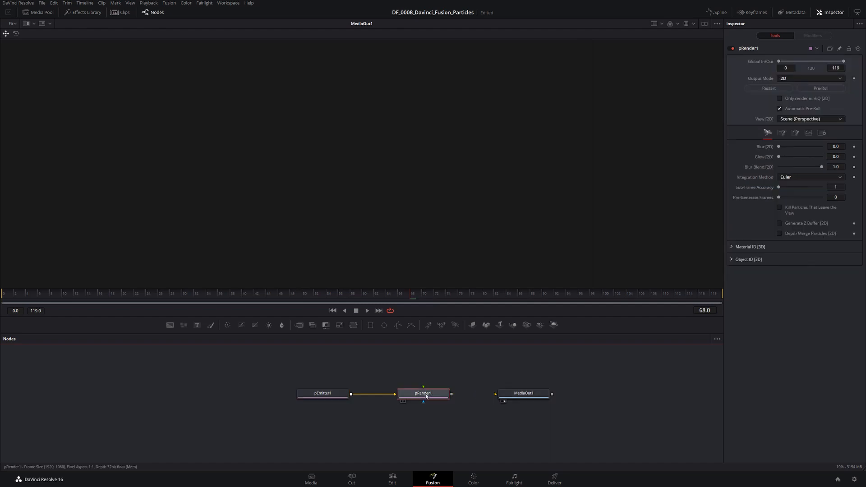
key(1)
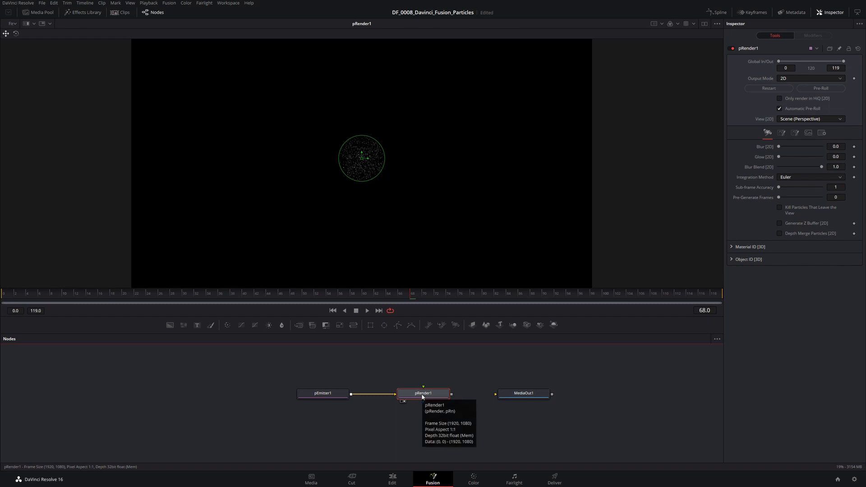
Step: Connect pRender1 to MediaOut1 to preview the output in the viewer, and remove that connection again
click(514, 392)
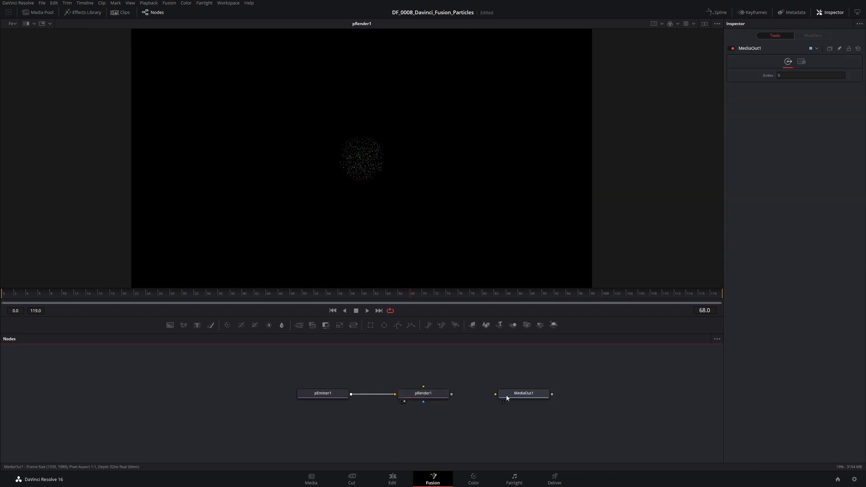
drag(451, 394, 519, 394)
click(504, 401)
click(482, 395)
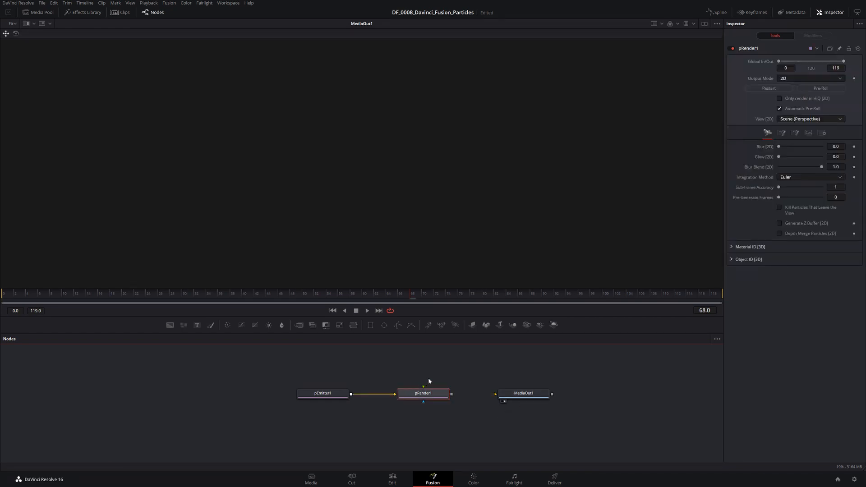
Step: Look through the available region shapes for the pEmitter1 node
click(306, 397)
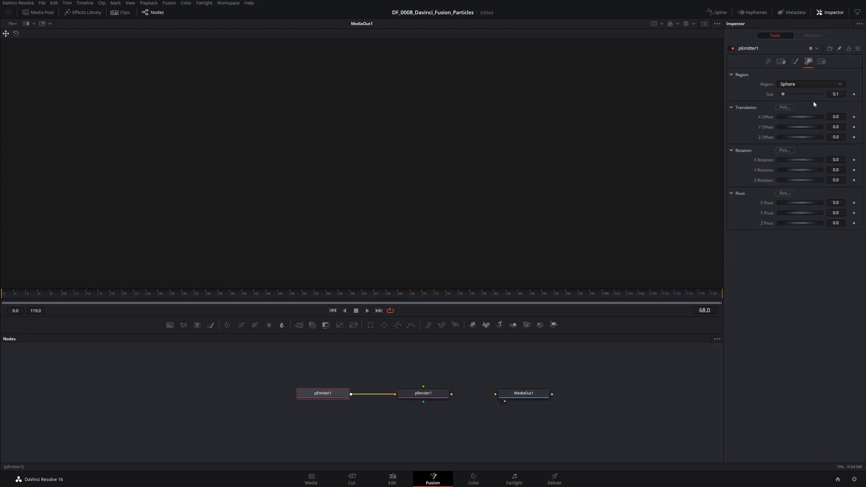
click(805, 84)
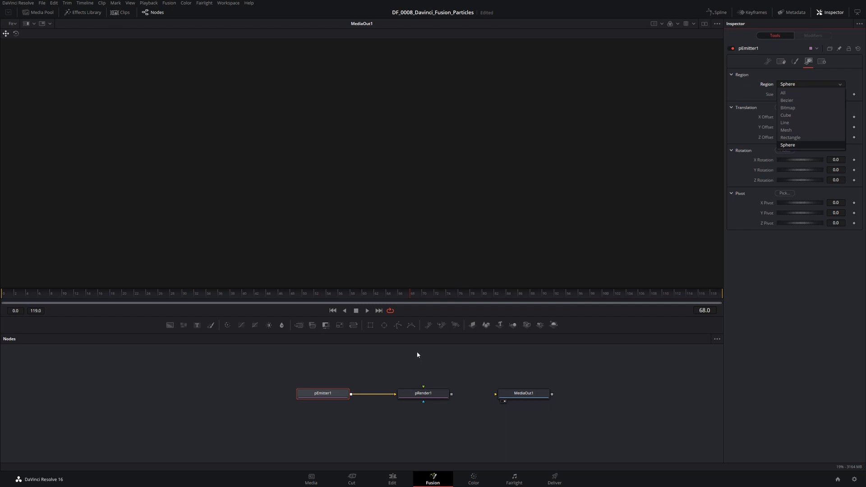
Step: Display pRender1 in the viewer and set its output mode to 3D
click(427, 396)
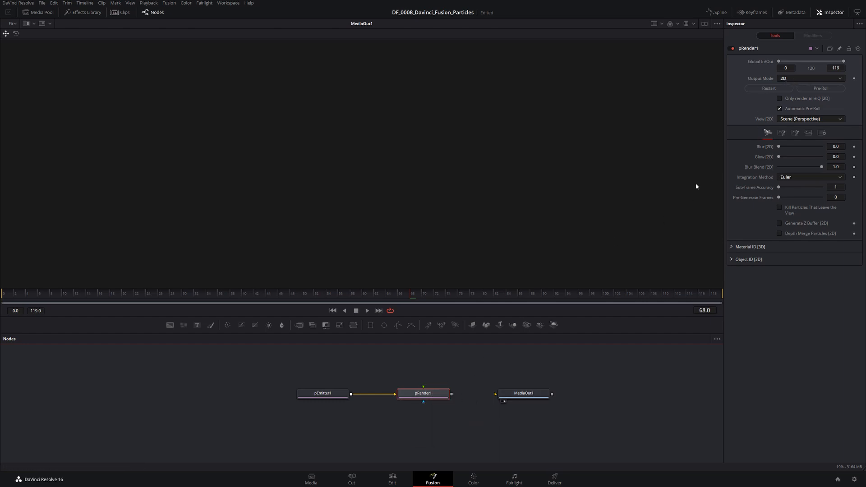
drag(421, 393, 419, 219)
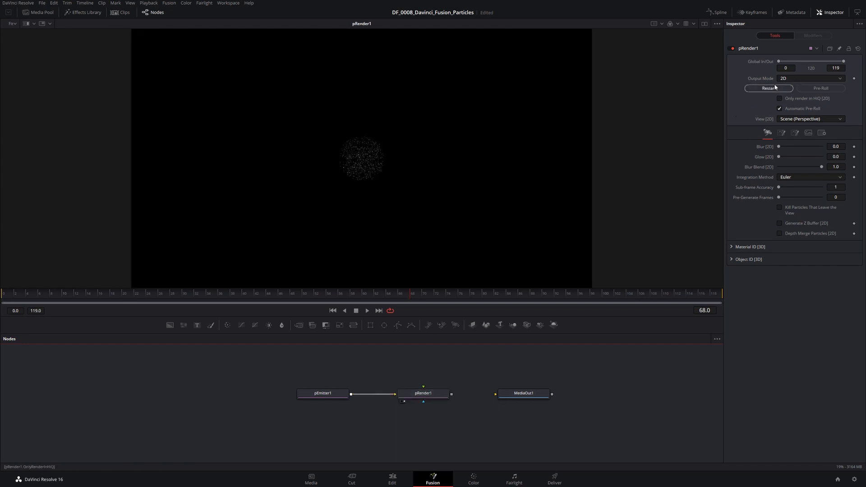
click(804, 79)
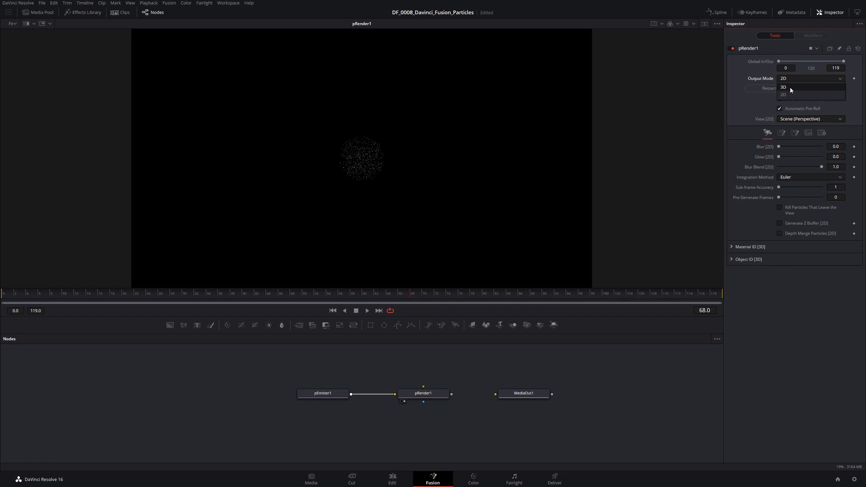
click(790, 86)
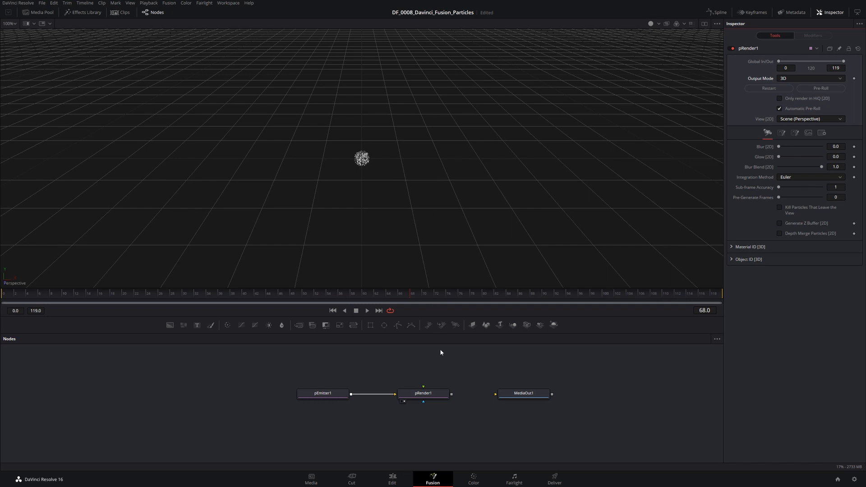
Step: Move MediaOut1 aside and wire a new Renderer 3D node between pRender1 and MediaOut1
drag(452, 395, 523, 397)
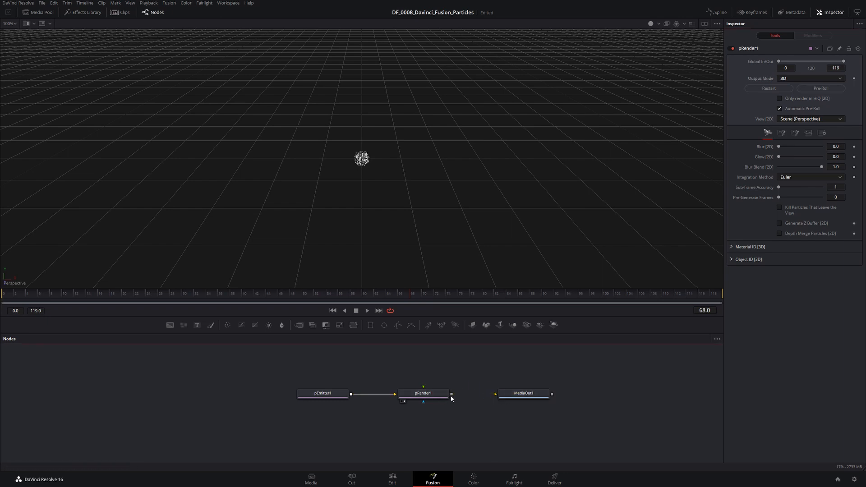
drag(452, 394, 593, 397)
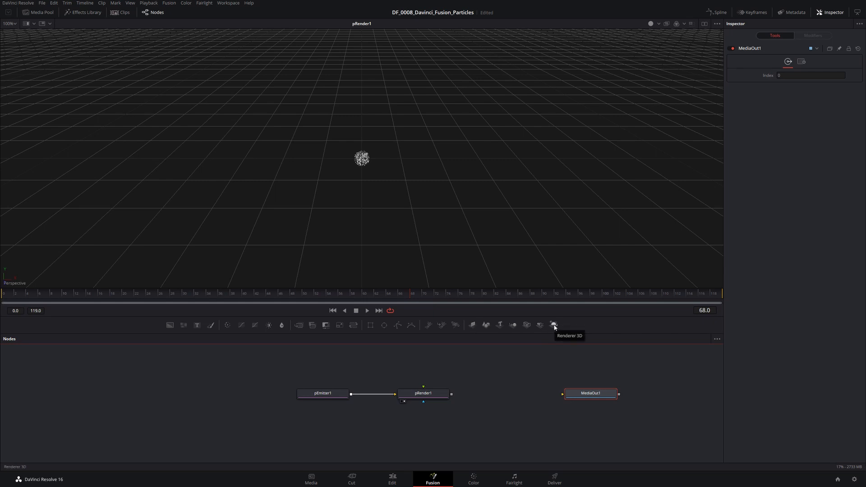
drag(554, 327, 548, 399)
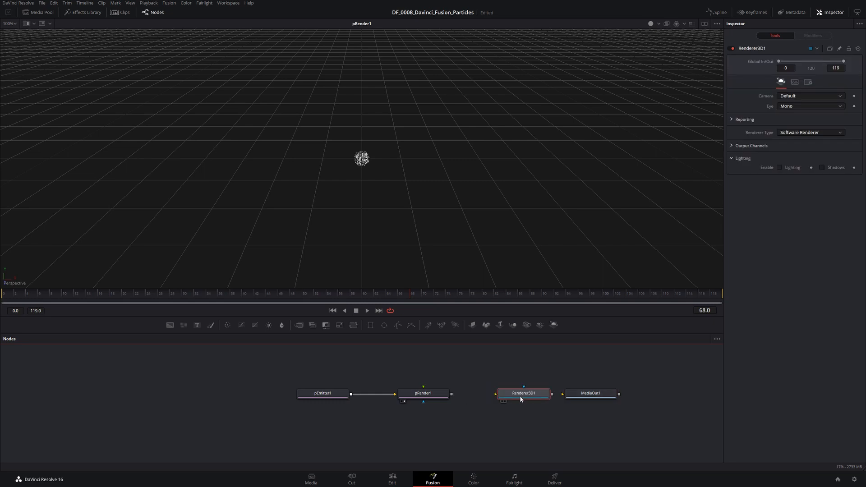
drag(452, 395, 586, 398)
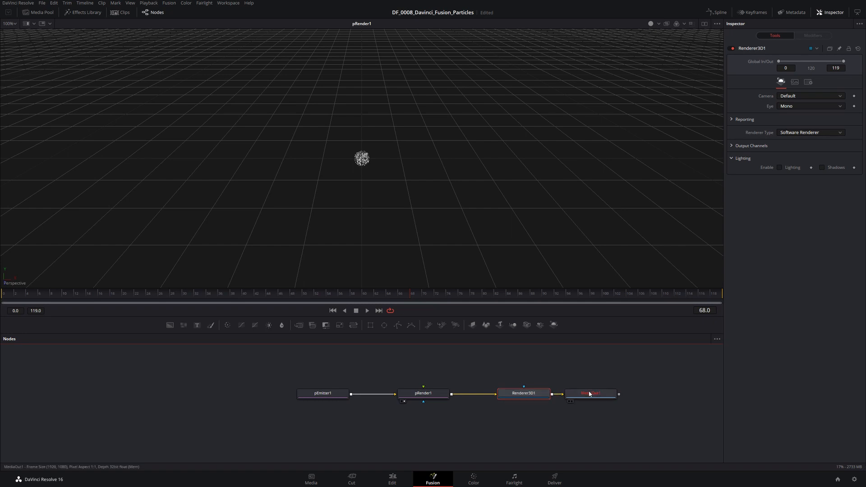
Step: Display MediaOut1 in the viewer and move its node farther away from Renderer3D1
click(590, 396)
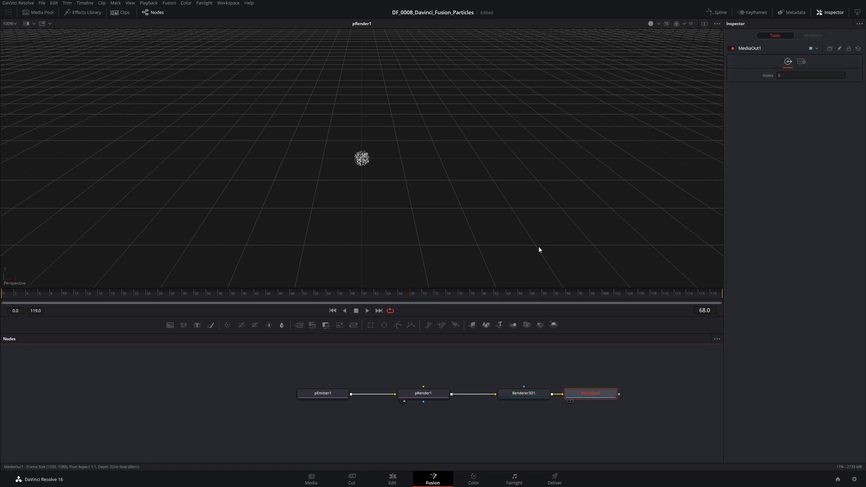
key(1)
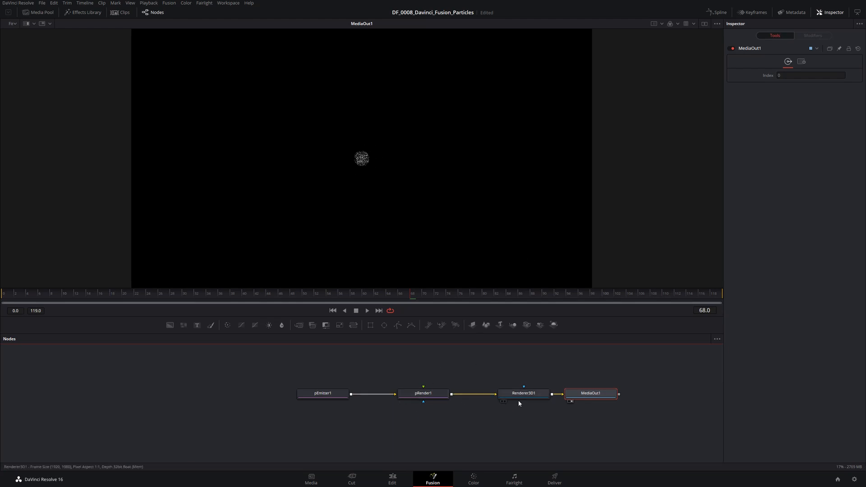
drag(607, 397, 674, 397)
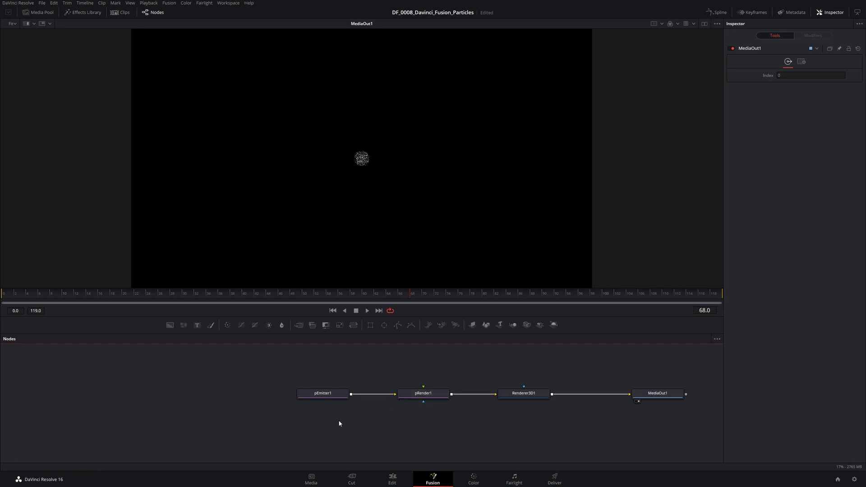
Step: Display pRender1 in the viewer and examine the 3D particle sphere from different angles and distances
click(313, 395)
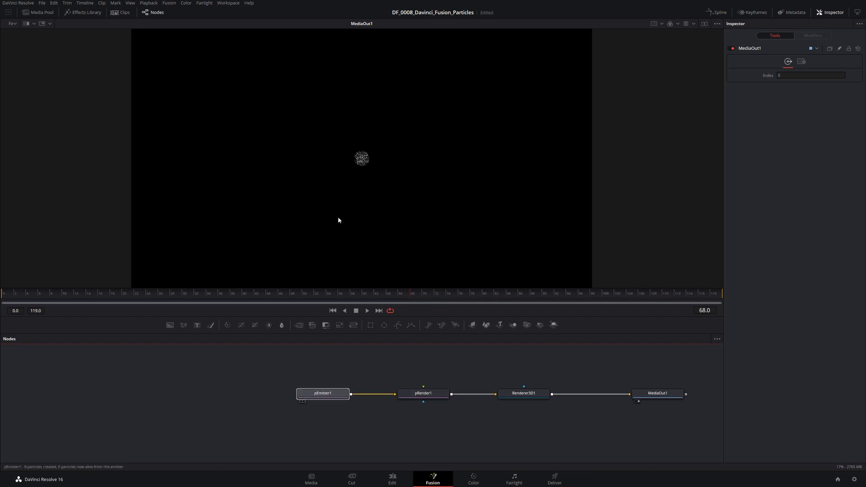
key(1)
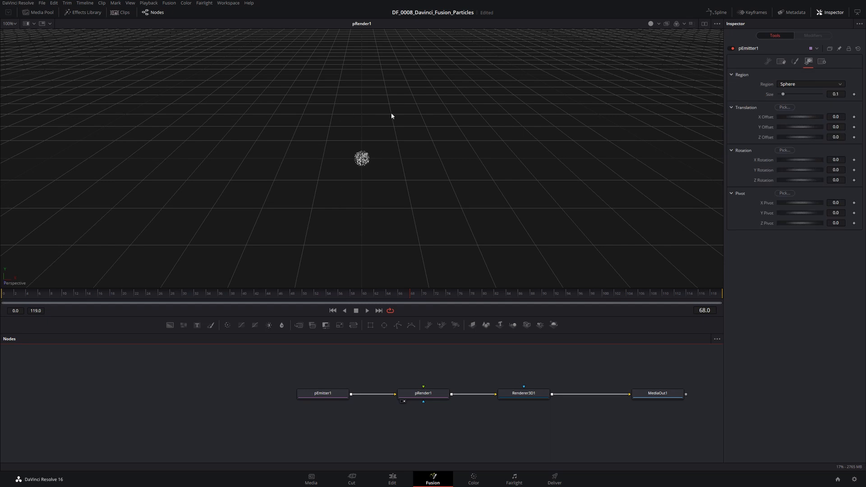
drag(345, 168, 384, 153)
scroll(385, 154, down, 5)
scroll(384, 154, up, 5)
scroll(385, 154, down, 4)
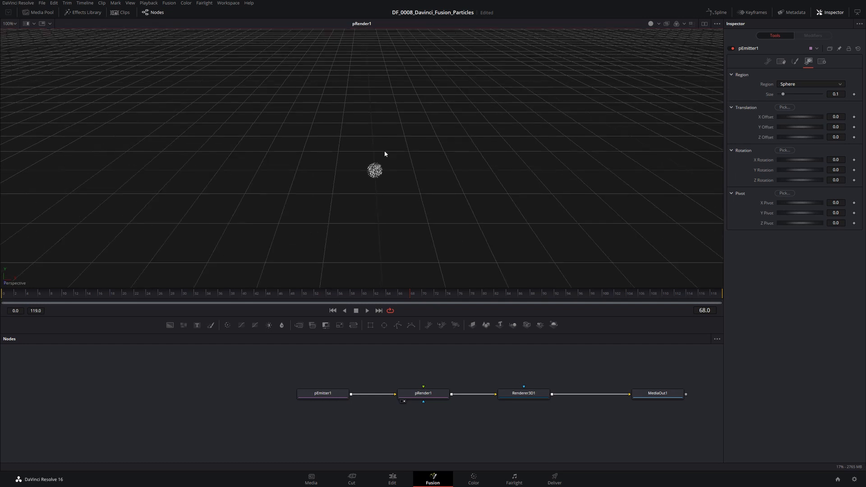
scroll(372, 142, down, 3)
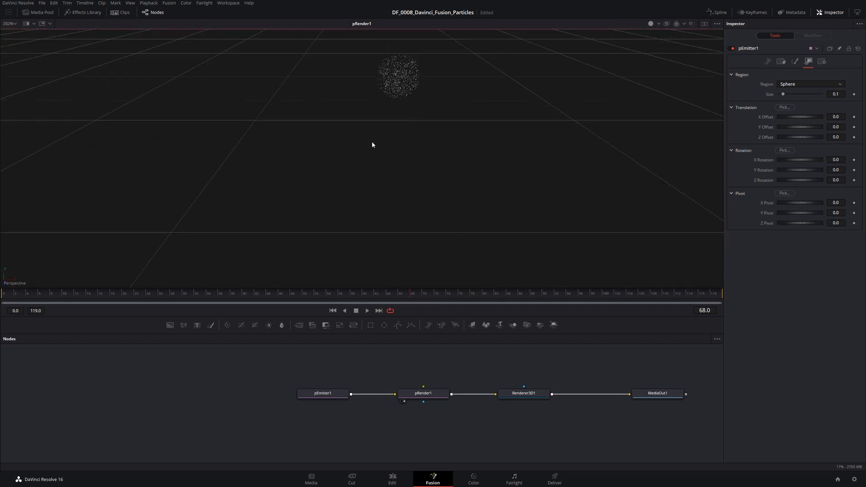
scroll(372, 142, up, 3)
scroll(371, 148, down, 3)
scroll(370, 149, up, 3)
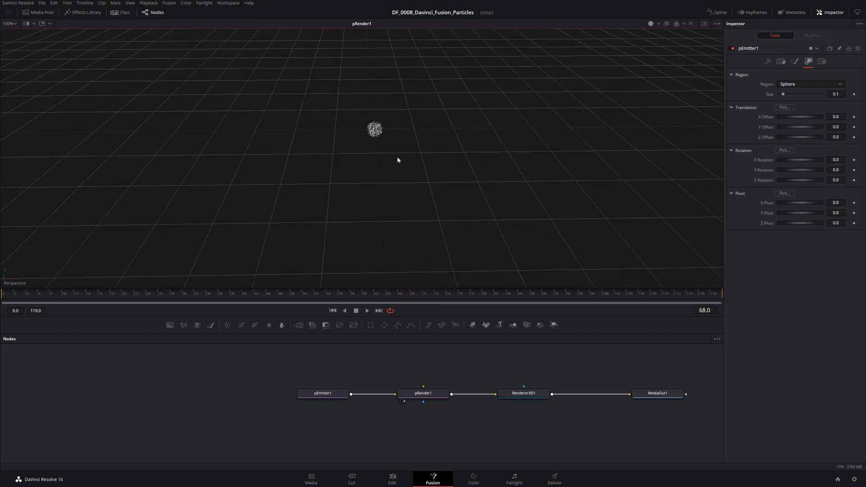
drag(397, 156, 592, 102)
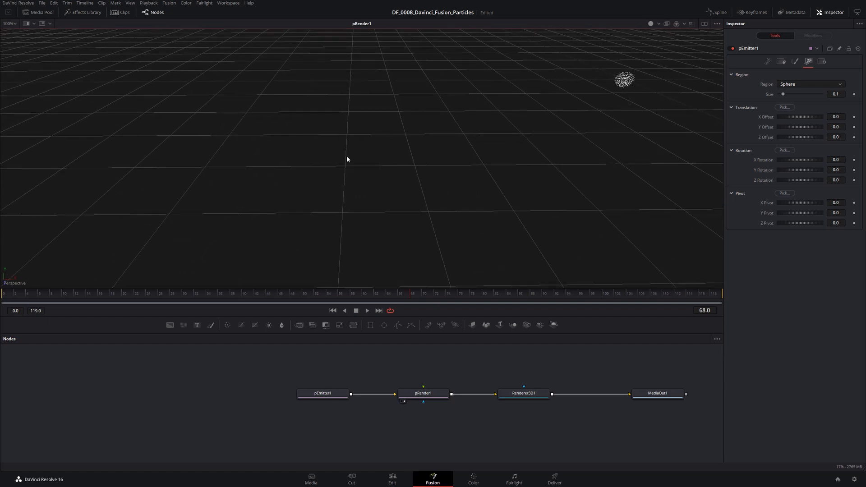
mouse_move(366, 137)
mouse_down()
mouse_move(380, 114)
mouse_move(414, 170)
mouse_move(447, 184)
mouse_move(494, 168)
mouse_move(487, 124)
mouse_move(518, 175)
mouse_move(365, 134)
mouse_move(373, 134)
mouse_up()
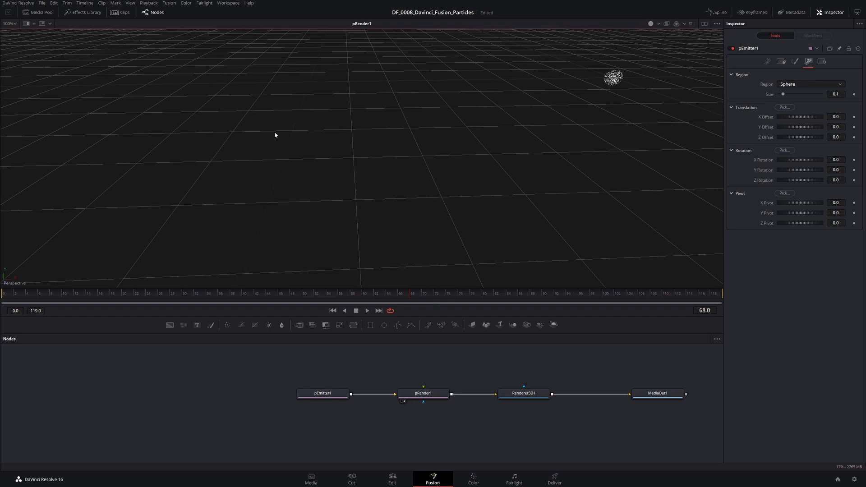
key(f)
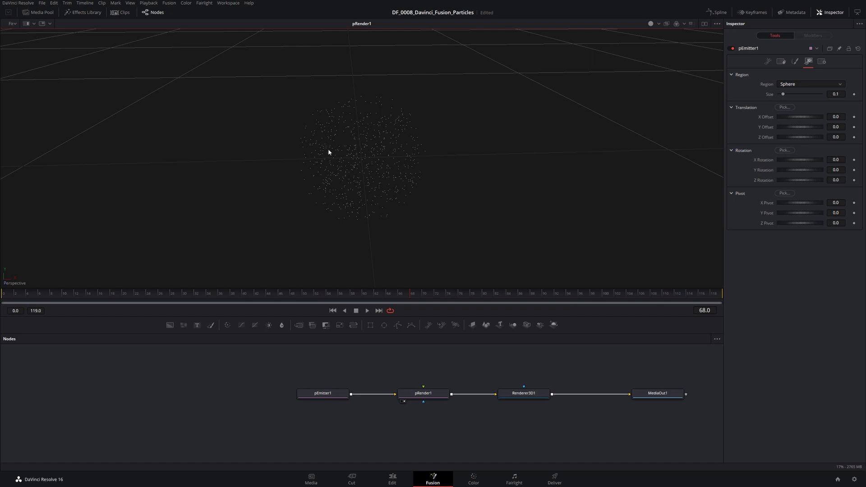
drag(329, 151, 400, 148)
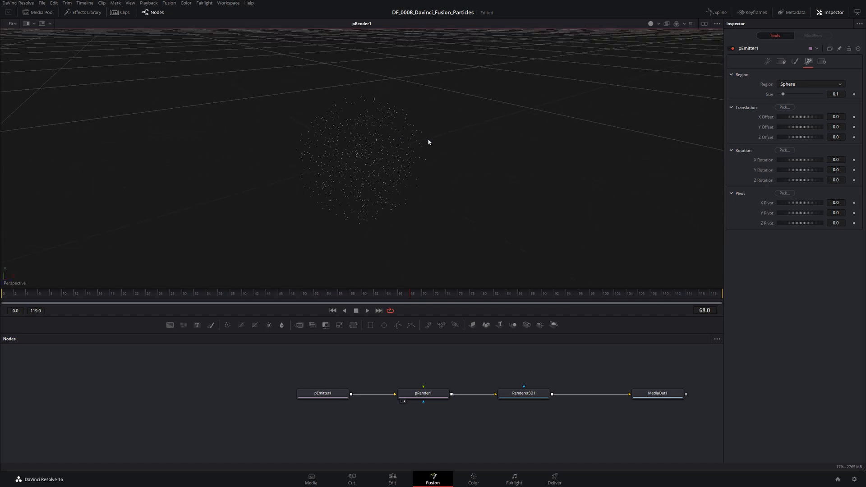
scroll(426, 142, down, 5)
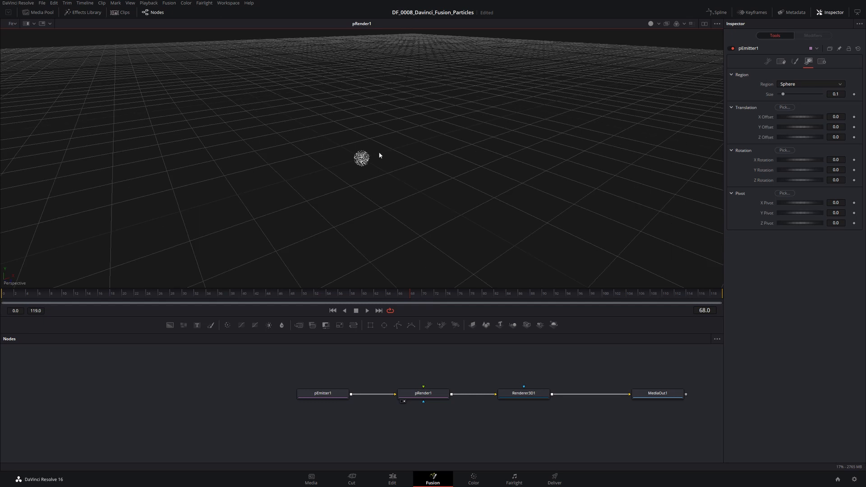
drag(379, 155, 361, 172)
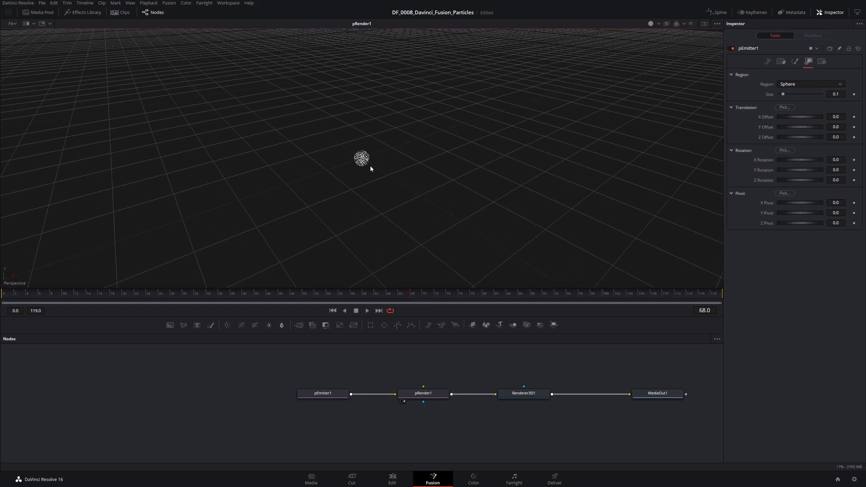
Step: Switch to a dual-viewer layout with pRender1 in the first viewer and MediaOut1 in the second
click(703, 25)
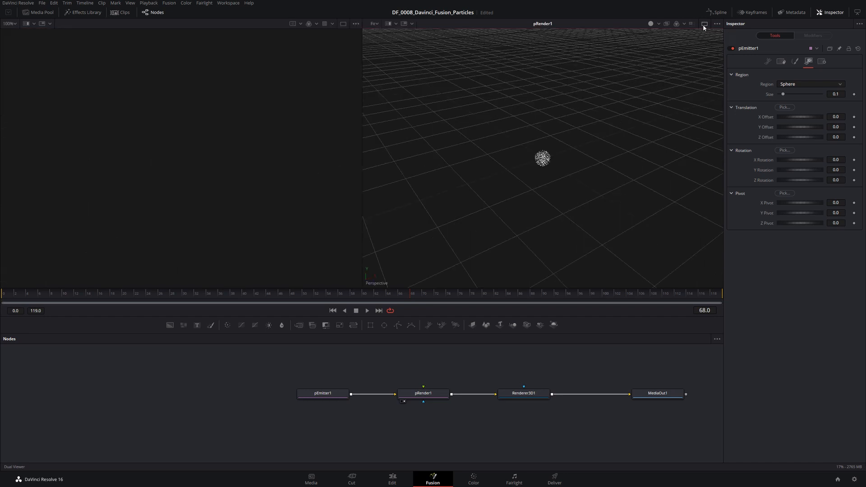
click(415, 393)
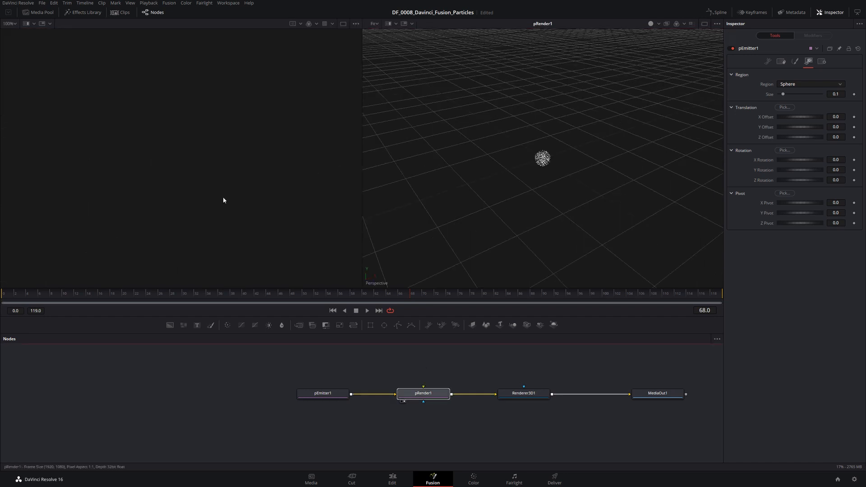
key(1)
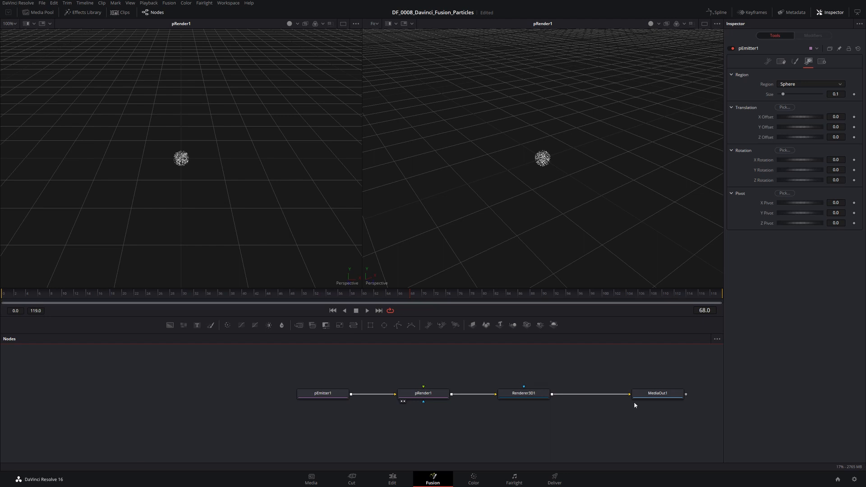
drag(641, 394, 591, 211)
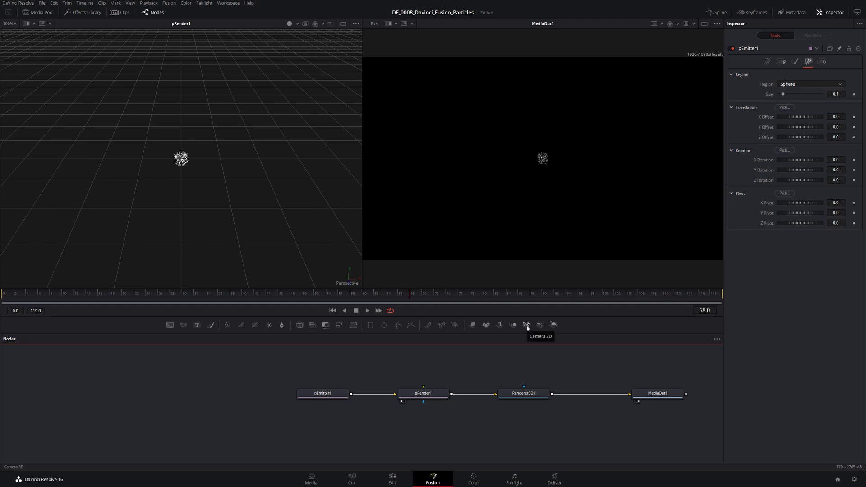
Step: Add a Camera 3D node connected to pRender1's camera input and pull the camera back from the particle sphere
drag(526, 325, 429, 367)
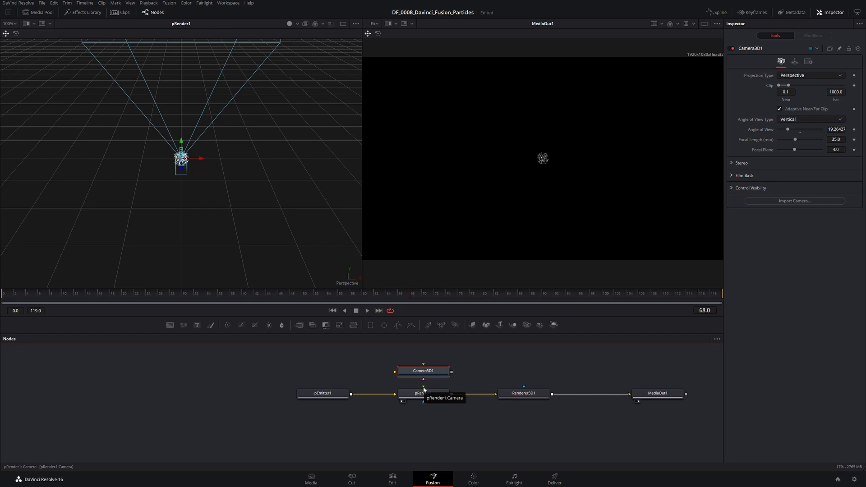
drag(426, 372, 396, 409)
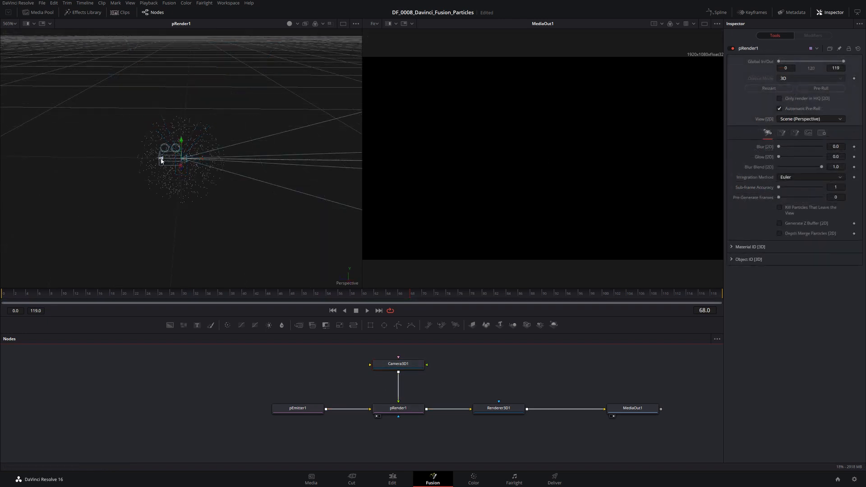
drag(161, 160, 1, 164)
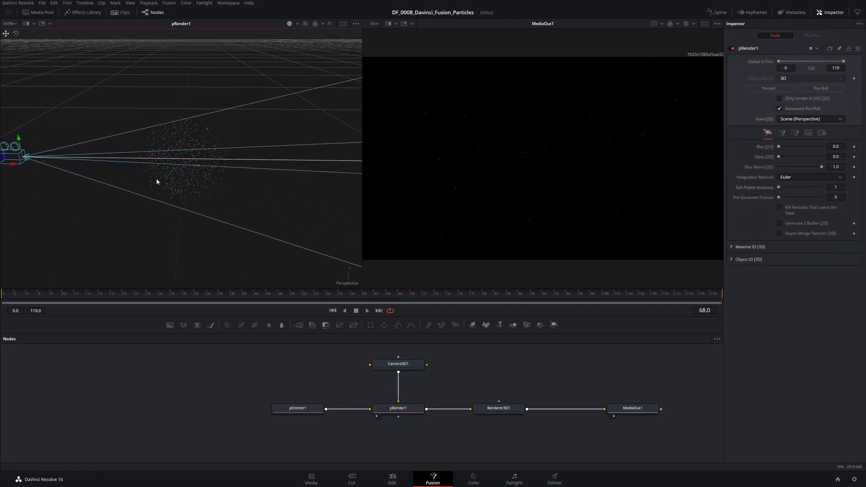
Step: Frame the particles from a new angle in the pRender1 viewer and copy that point of view to Camera3D1
drag(156, 178, 208, 160)
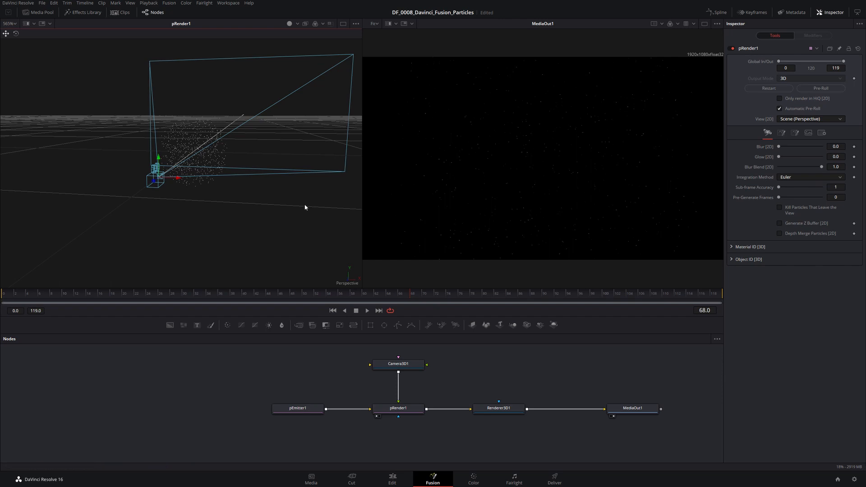
drag(252, 194, 208, 197)
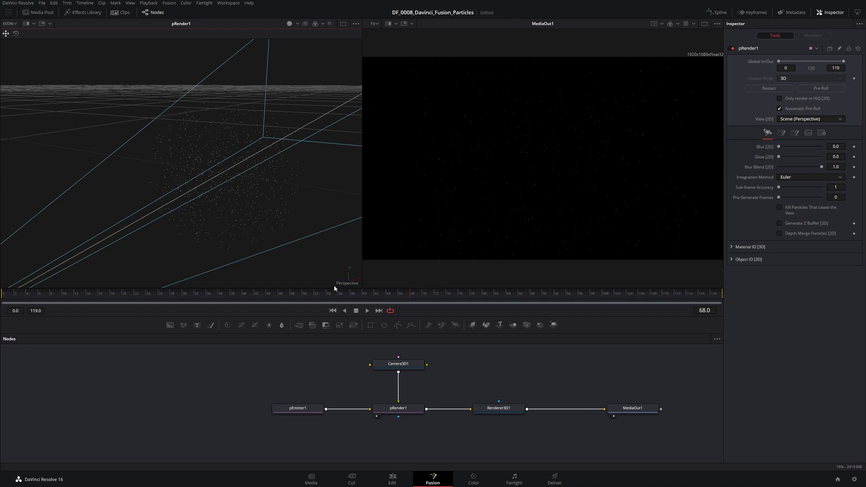
right_click(347, 279)
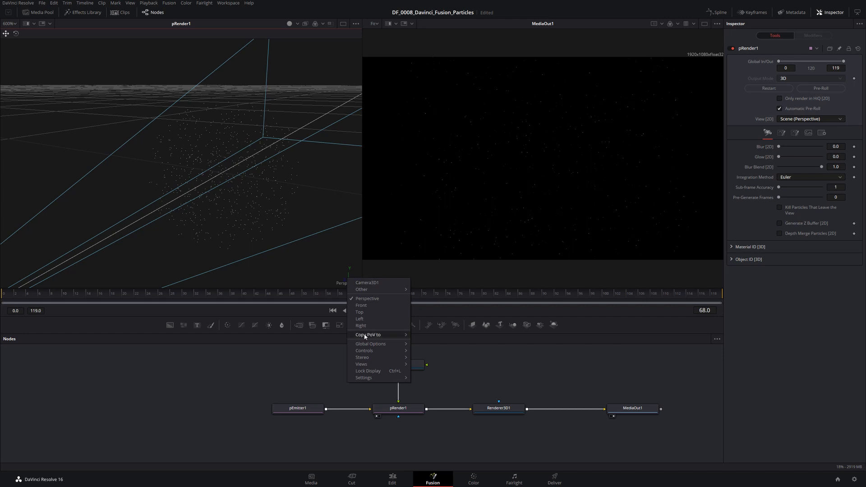
mouse_move(366, 334)
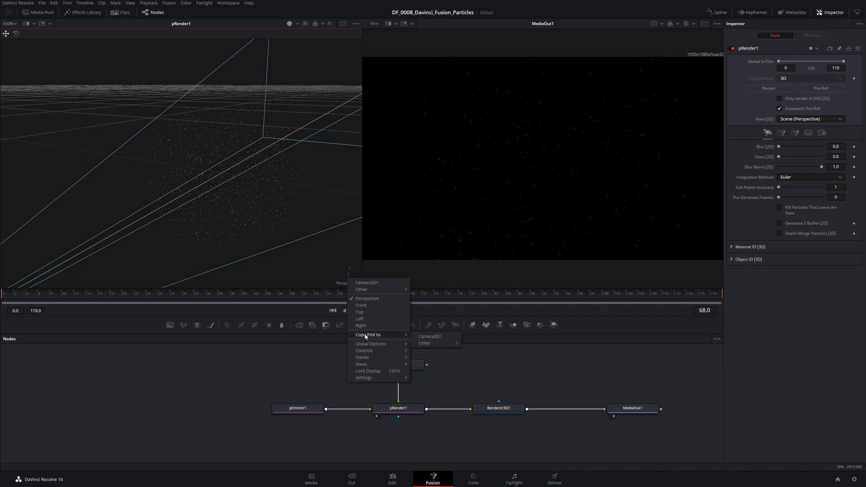
click(435, 337)
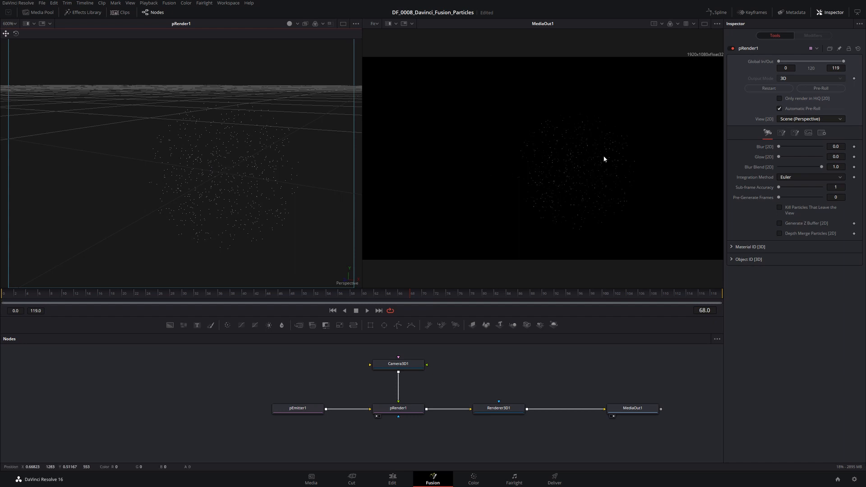
Step: Return the pRender1 viewer to Perspective and inspect the camera's placement relative to the particle sphere
right_click(350, 280)
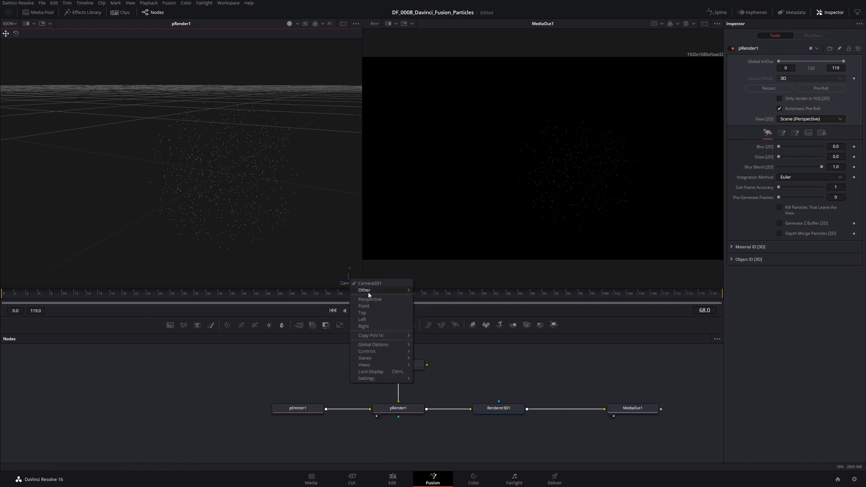
click(370, 299)
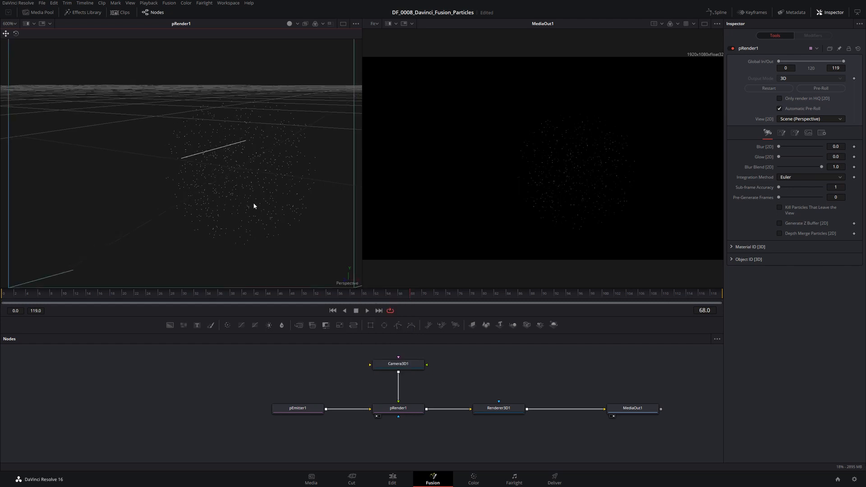
scroll(254, 203, down, 3)
drag(254, 203, 347, 285)
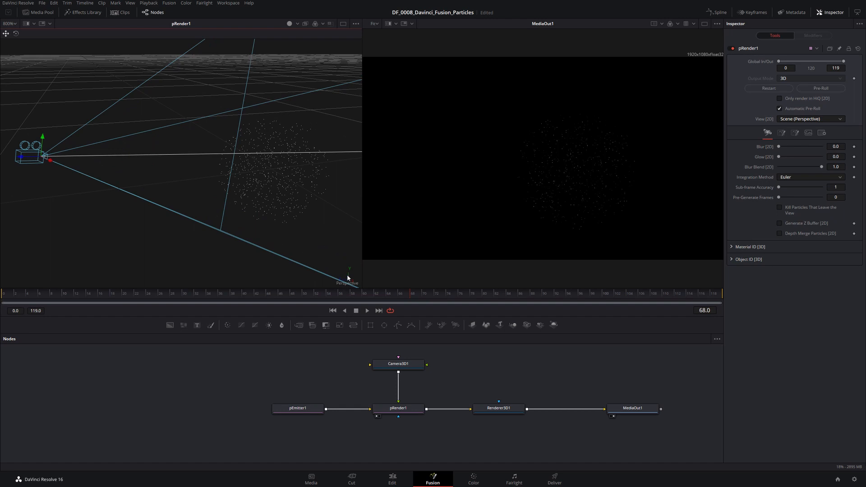
Step: Switch the pRender1 viewer to Top view and reposition the camera beside the particle sphere
right_click(347, 277)
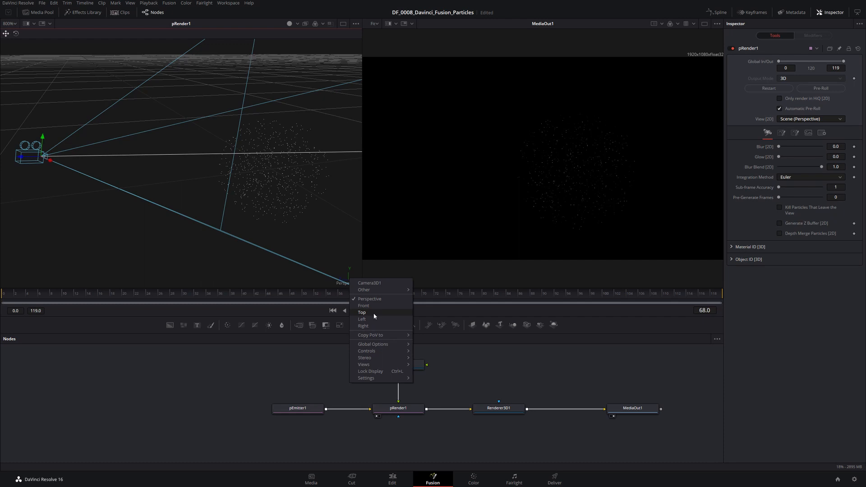
click(374, 316)
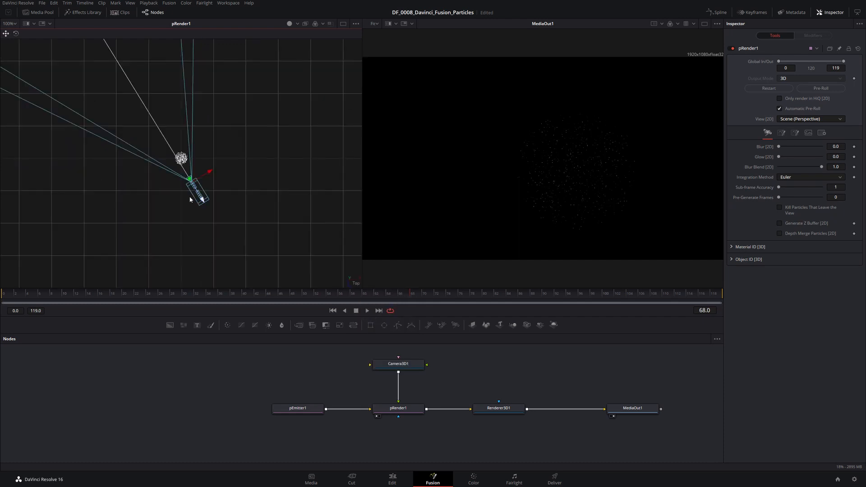
drag(209, 176, 221, 190)
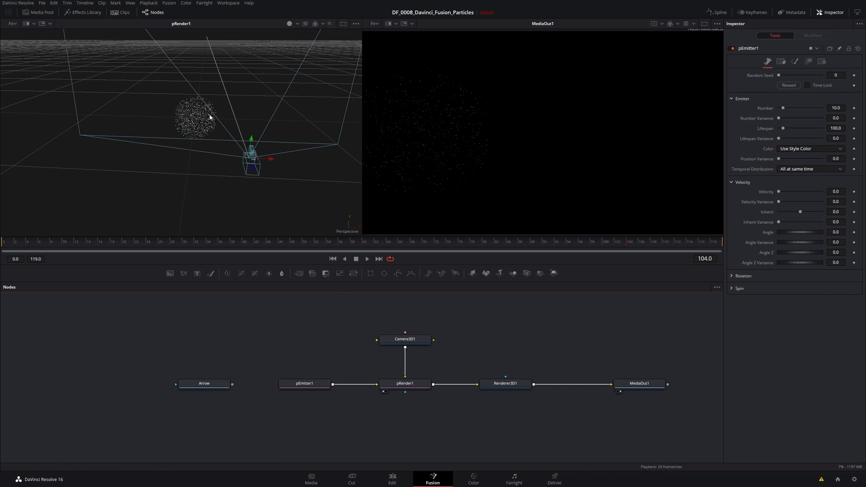
Step: Shrink pEmitter1's spherical emission region to a size of 0.008
drag(252, 139, 202, 167)
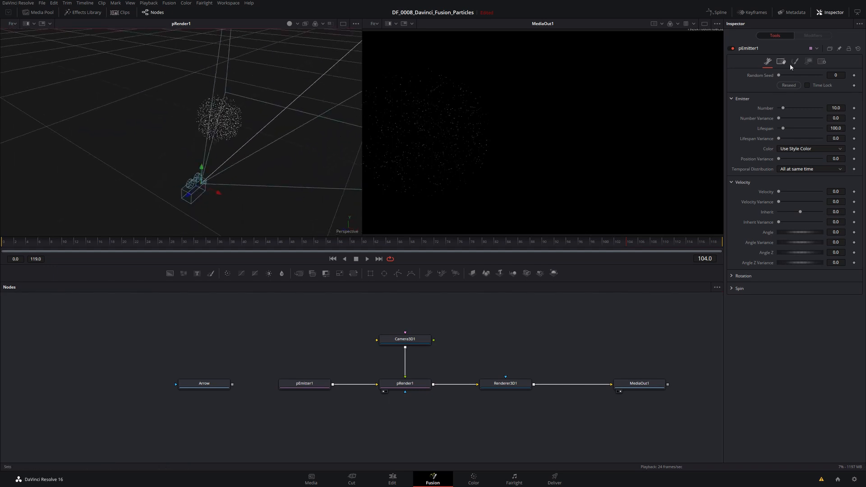
click(805, 62)
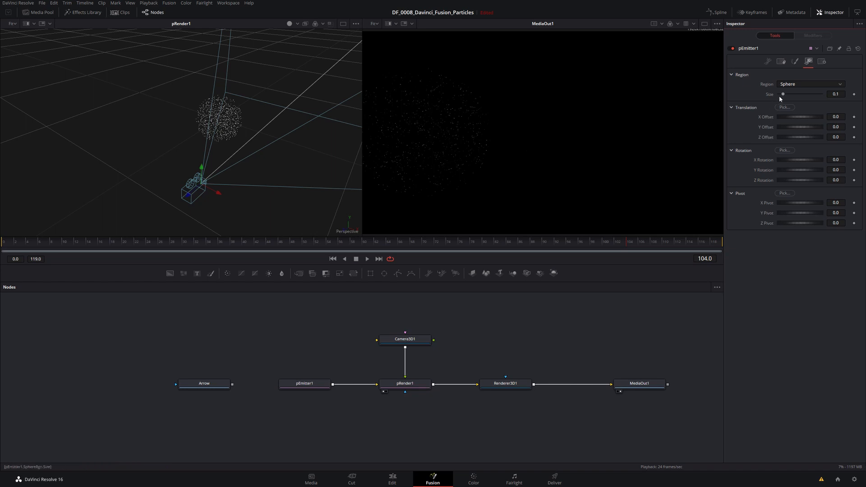
drag(783, 94, 778, 96)
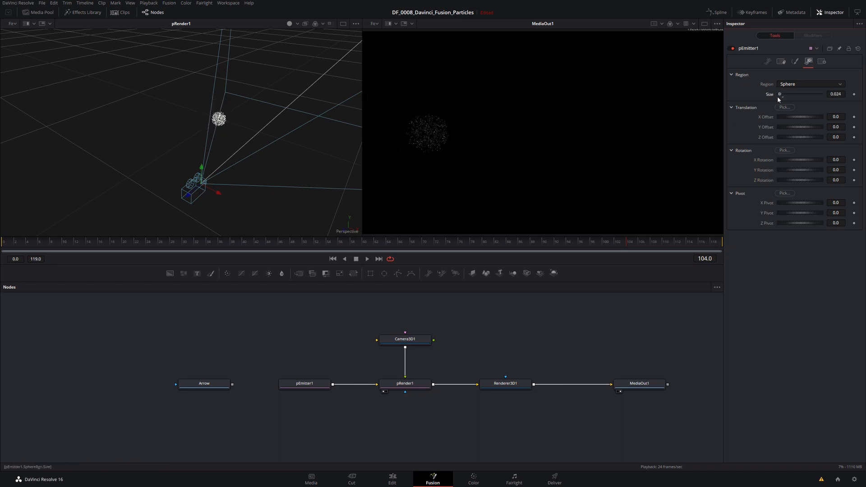
drag(776, 97, 777, 101)
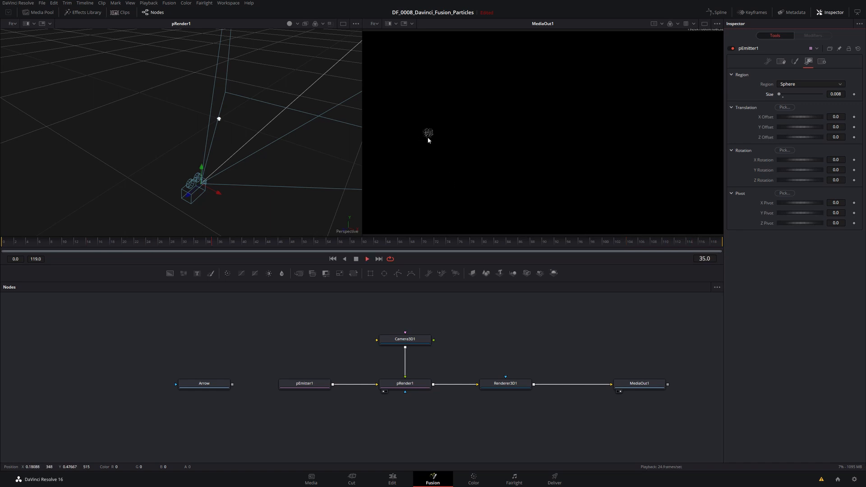
Step: Set pEmitter1's particle velocity to 0.031
click(769, 62)
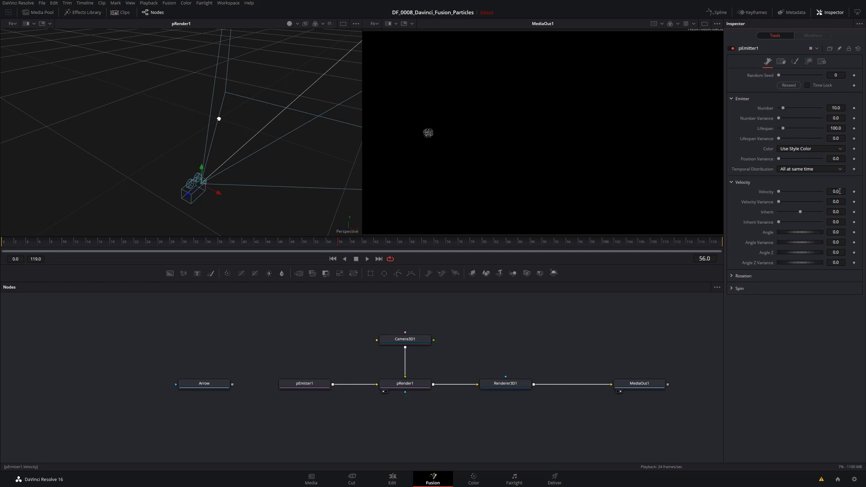
drag(780, 192, 782, 194)
click(778, 196)
drag(778, 202, 785, 203)
click(835, 192)
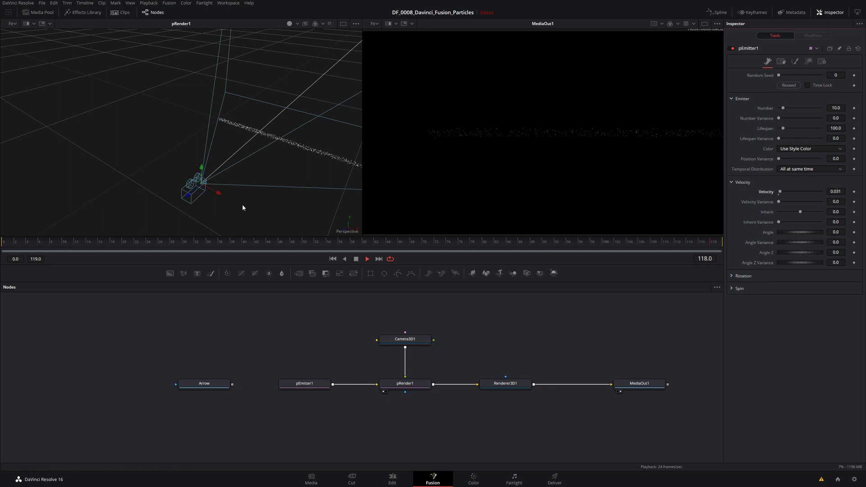
Step: Try a velocity Angle of 45 on pEmitter1 and reset it to 0
mouse_move(240, 192)
mouse_down()
mouse_move(255, 170)
mouse_move(229, 162)
mouse_move(273, 179)
mouse_move(247, 152)
mouse_move(261, 157)
mouse_up()
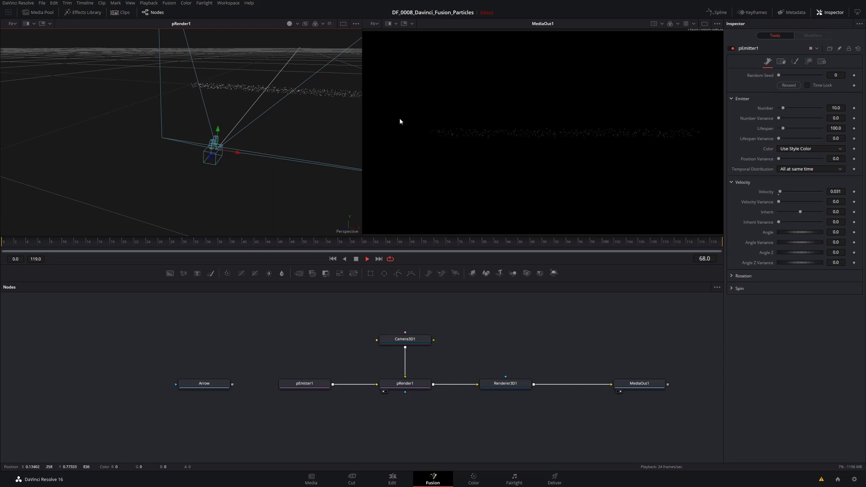
drag(807, 232, 799, 237)
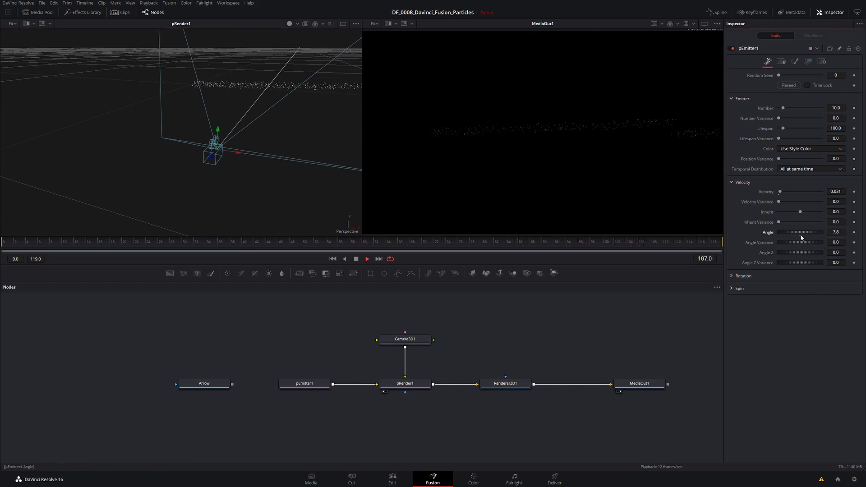
drag(799, 236, 833, 232)
click(832, 233)
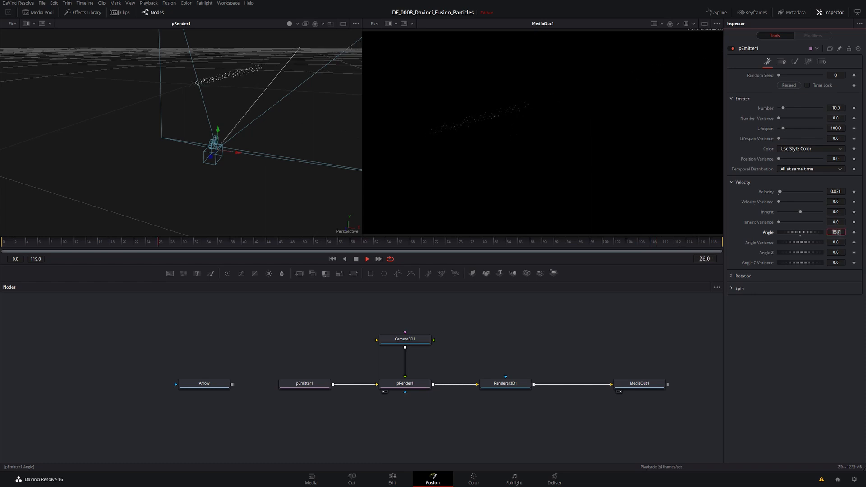
text(45)
key(Tab)
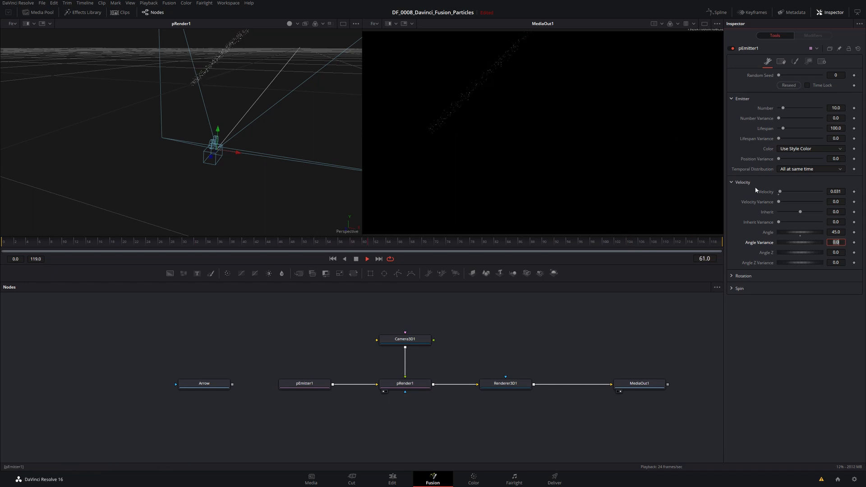
double_click(800, 235)
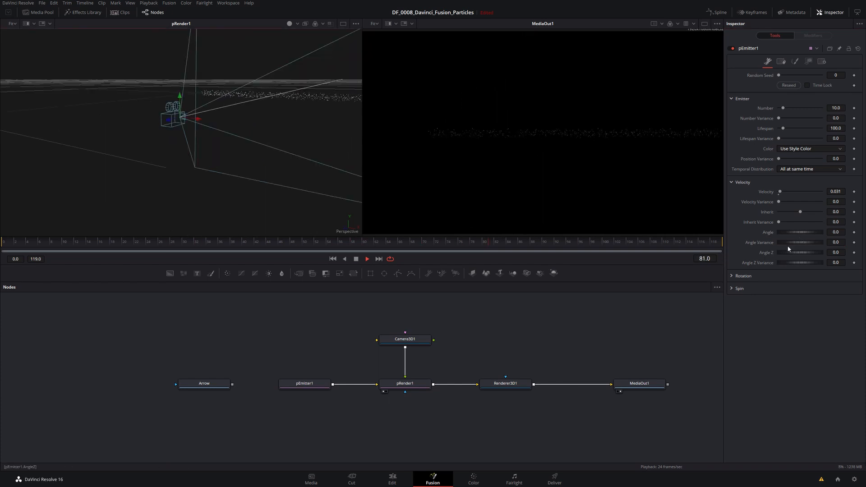
Step: Set pEmitter1's Angle Z to 54.7, stop playback and reduce the emitted particle Number to 1
drag(259, 121, 258, 147)
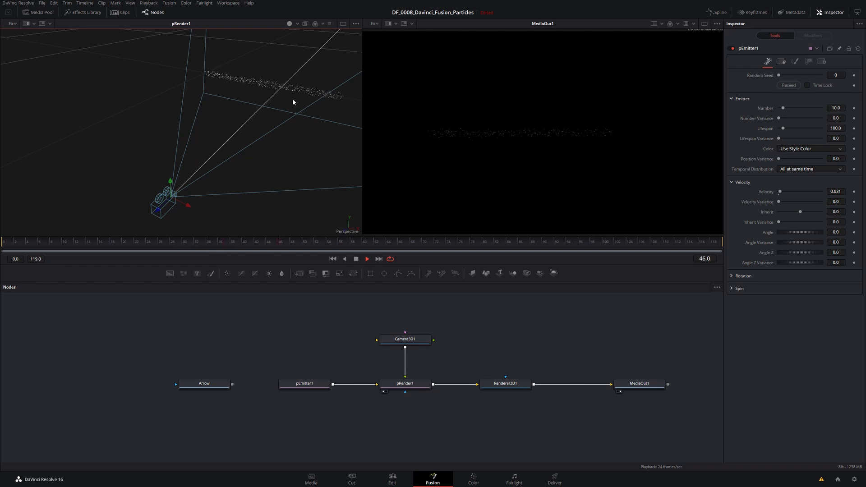
mouse_move(799, 253)
mouse_down()
mouse_move(806, 260)
mouse_move(805, 252)
mouse_up()
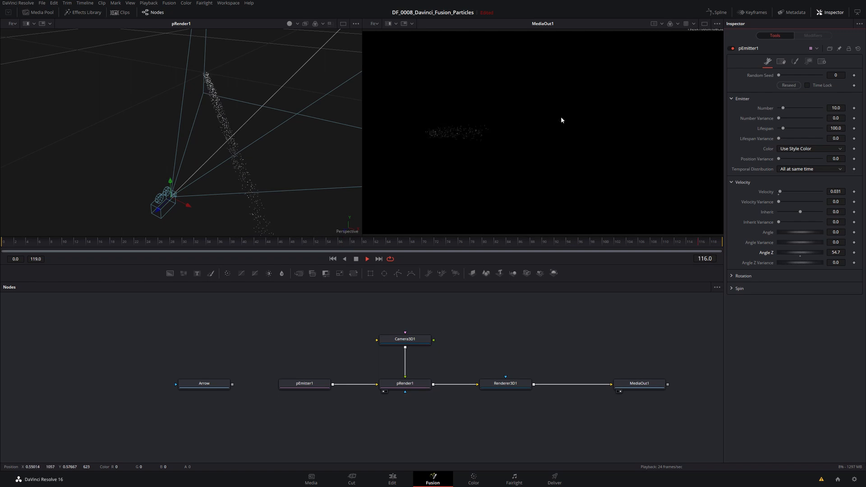
key(space)
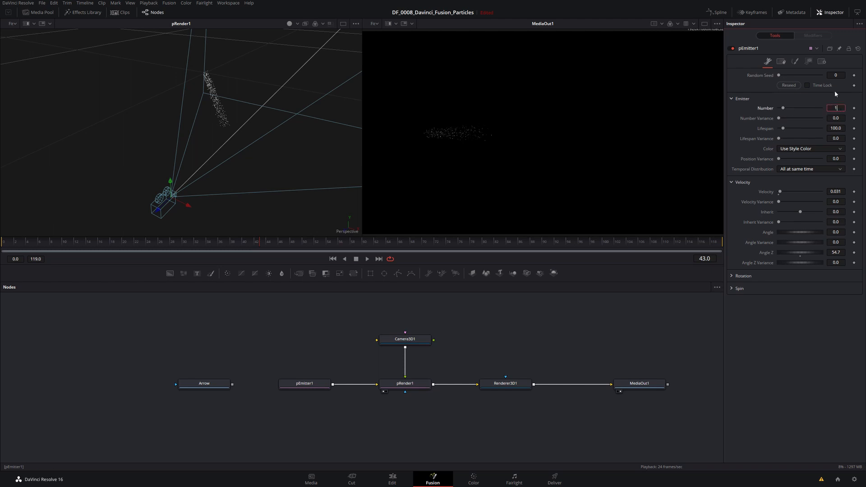
text(1)
key(Tab)
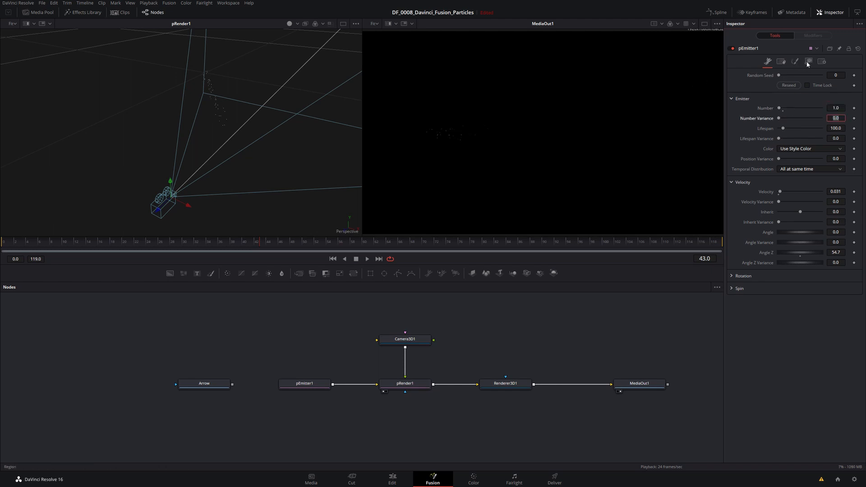
Step: Change pEmitter1's particle style to Bitmap and connect the Arrow node as its style bitmap
click(794, 61)
click(787, 85)
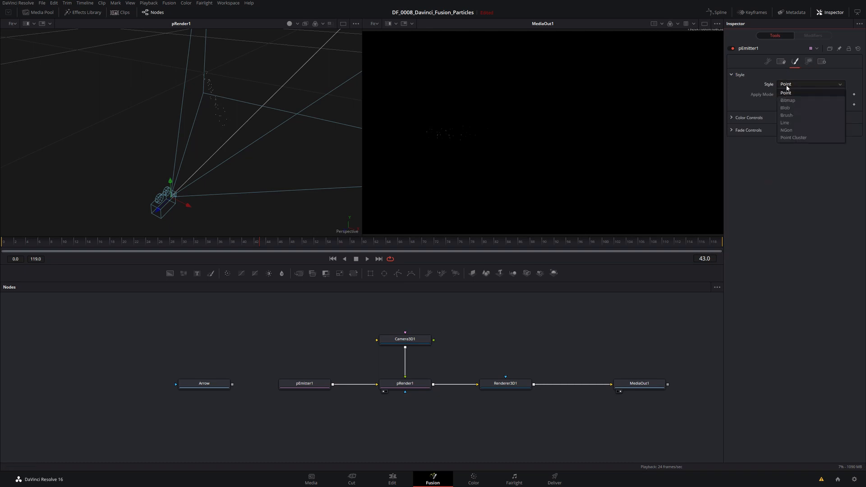
click(789, 94)
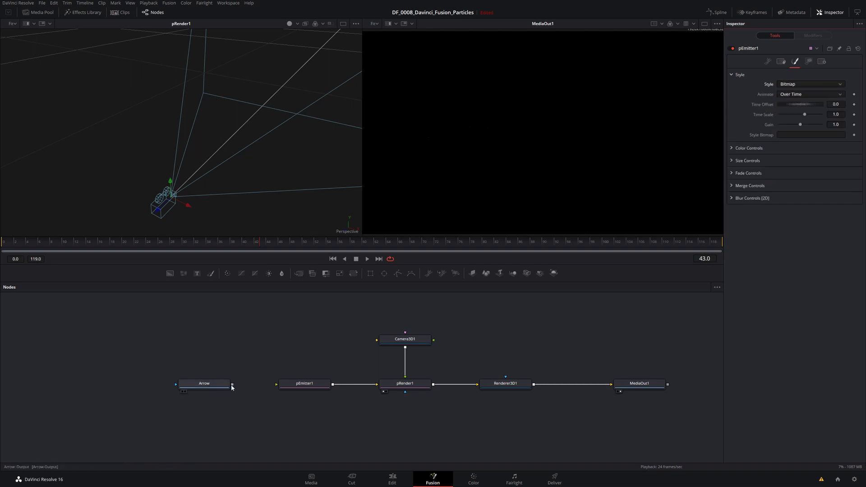
drag(296, 387, 296, 386)
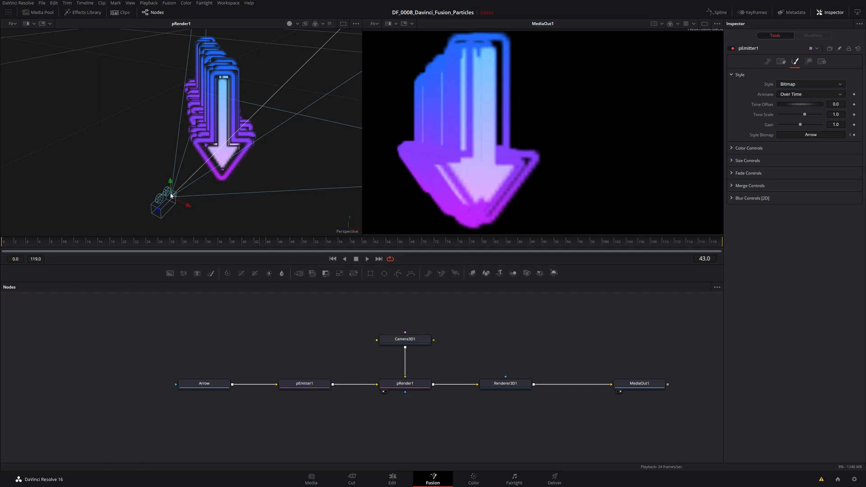
Step: Pull the camera much farther back so the trail of arrows appears small in the MediaOut1 viewer
scroll(246, 162, down, 3)
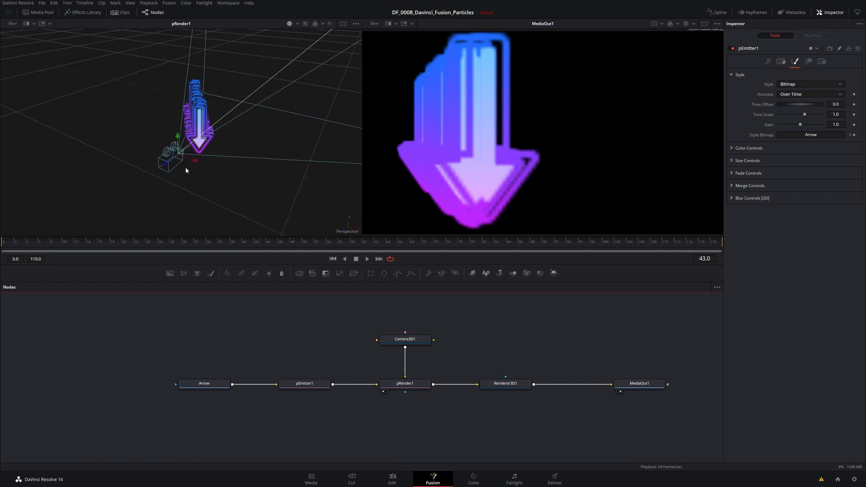
drag(166, 165, 98, 222)
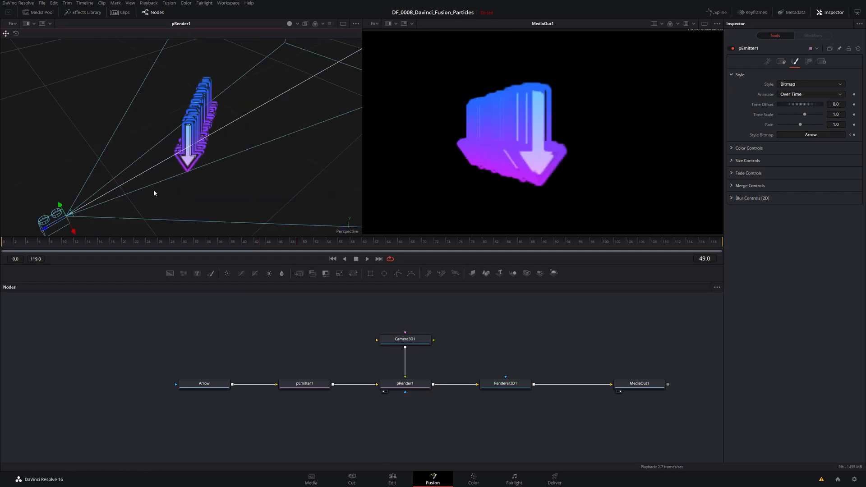
scroll(153, 189, down, 5)
drag(133, 166, 42, 213)
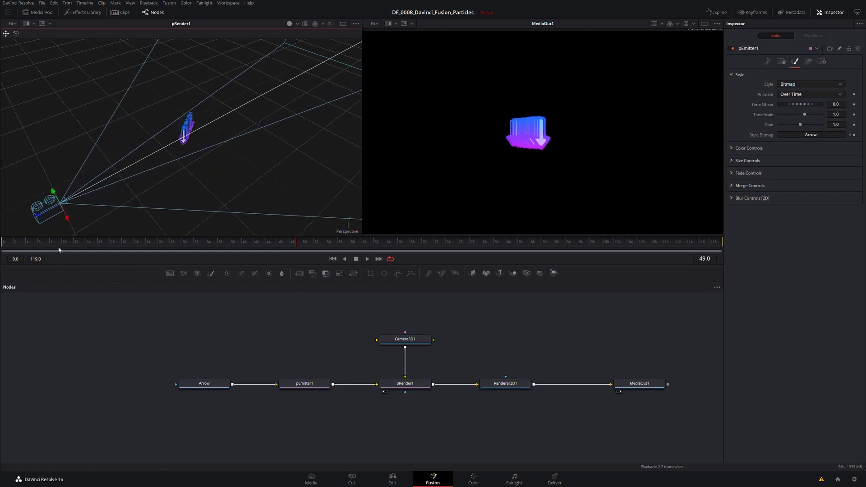
Step: Reduce pEmitter1's emitted particle Number to 0.25
click(298, 384)
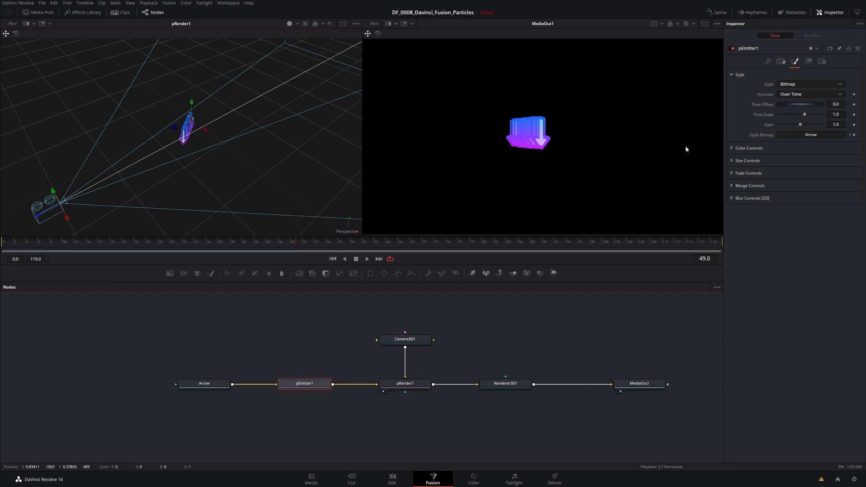
click(768, 63)
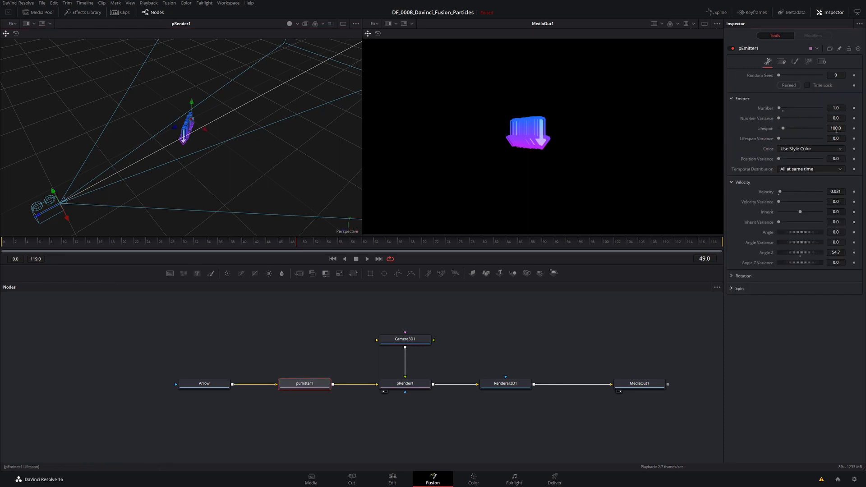
double_click(826, 109)
text(0)
key(Return)
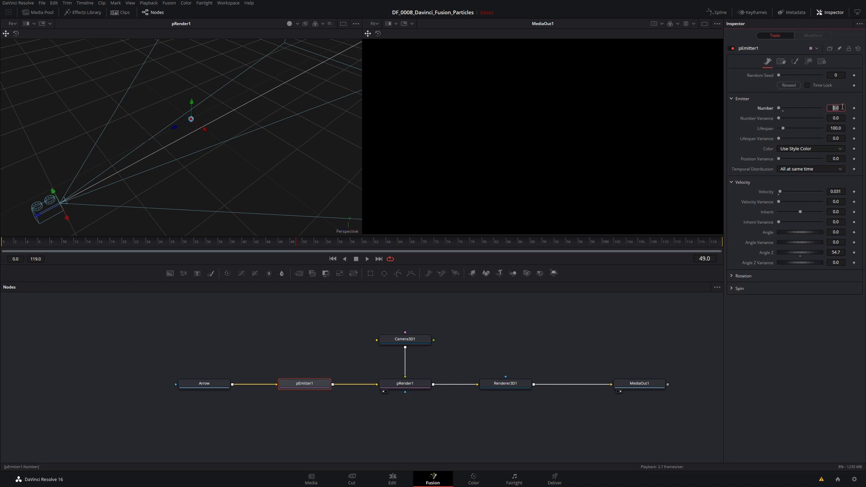
key(Tab)
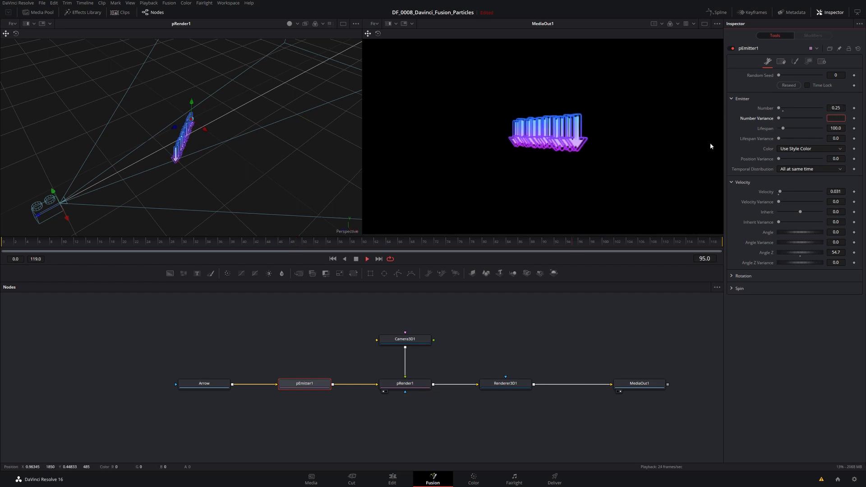
Step: Set pEmitter1's Velocity to 0.102, try an Angle Z of 73 and reset Angle Z to 0
drag(780, 192, 783, 193)
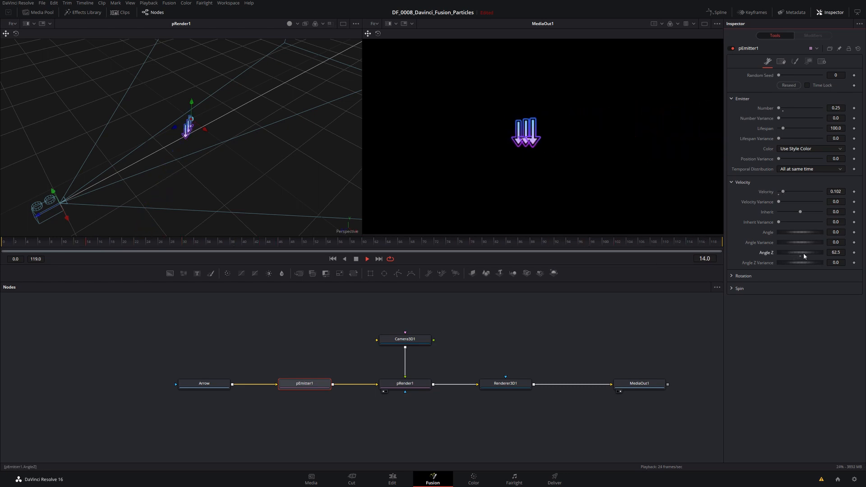
drag(803, 255, 804, 252)
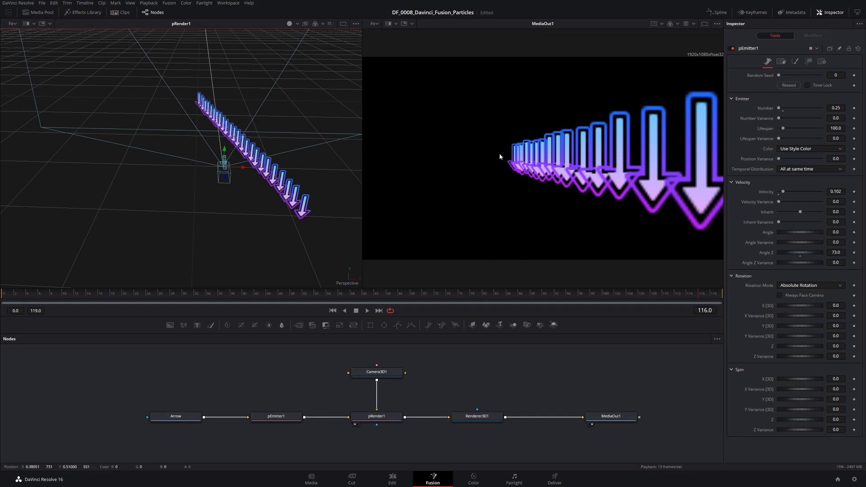
double_click(800, 256)
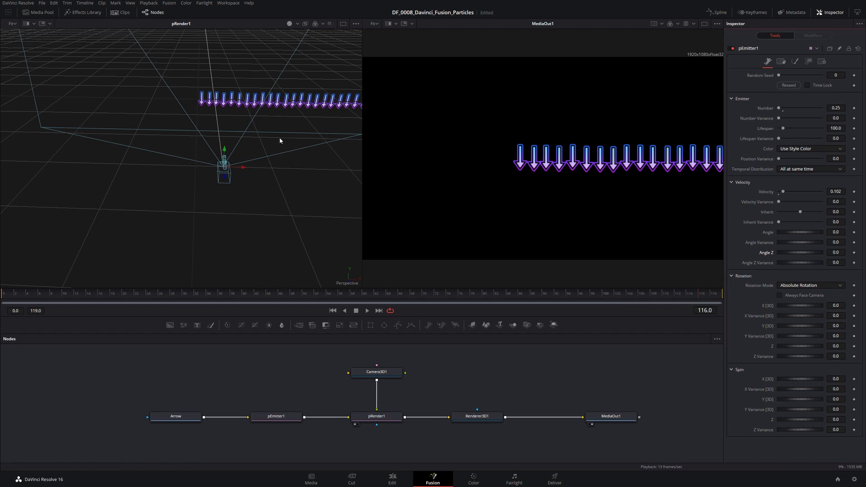
Step: Play the animation, try a Rotation Z Variance of 78.3 on the arrows and reset it to 0
key(space)
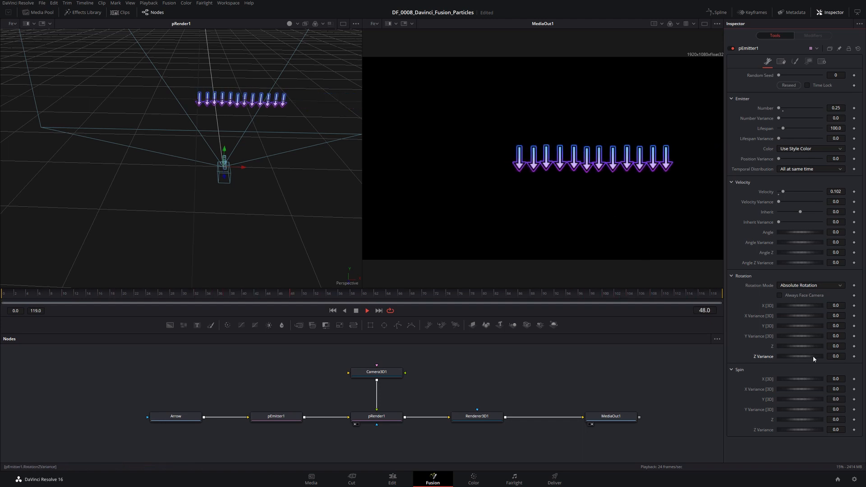
drag(804, 356, 810, 356)
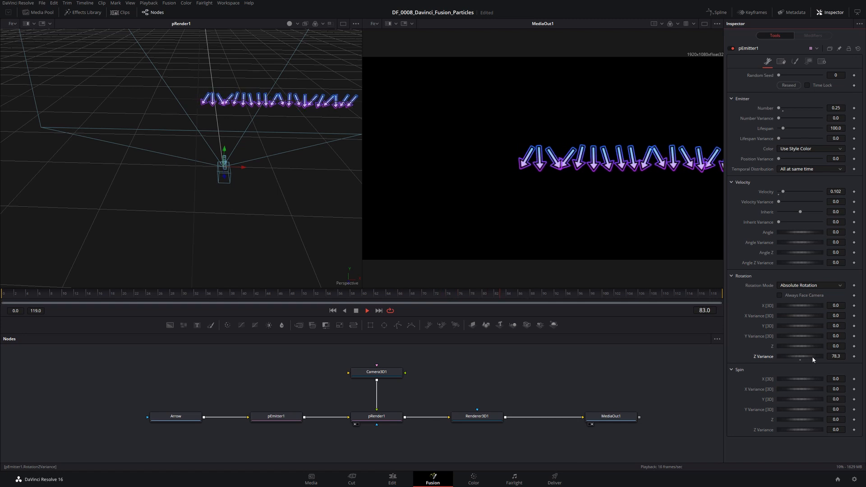
click(798, 359)
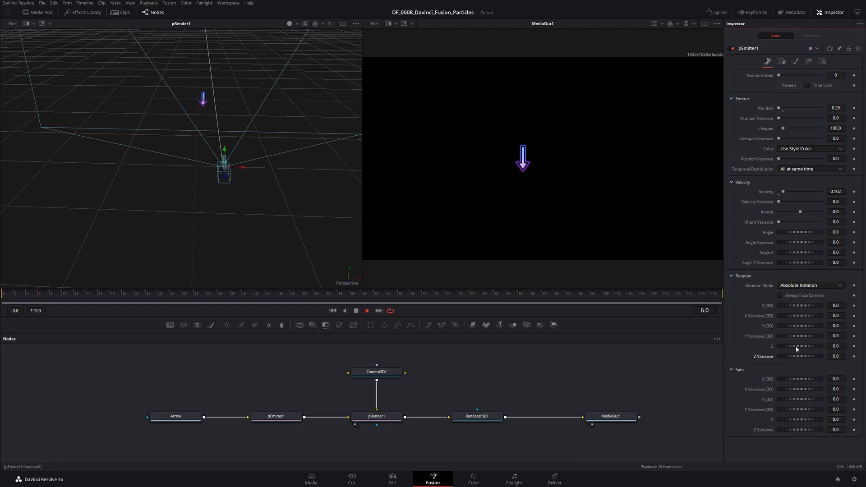
Step: Set pEmitter1's Rotation Z to 90 so the arrows point along their direction of travel
drag(792, 346, 807, 347)
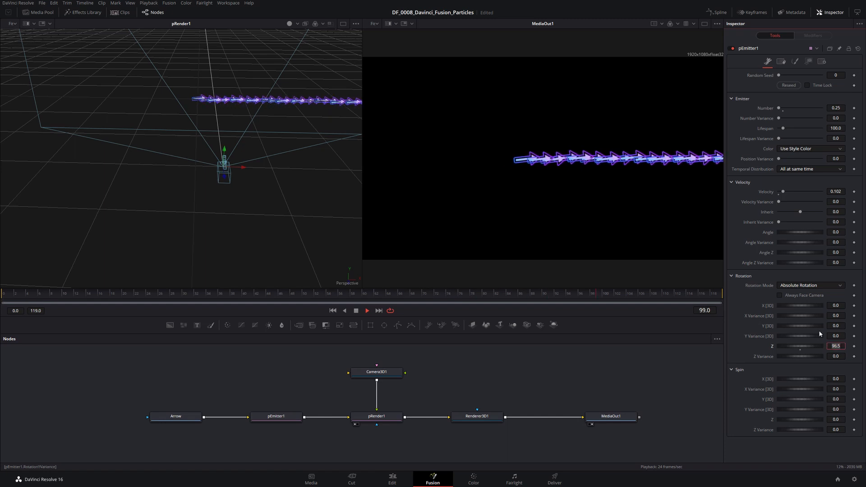
text(90)
key(Tab)
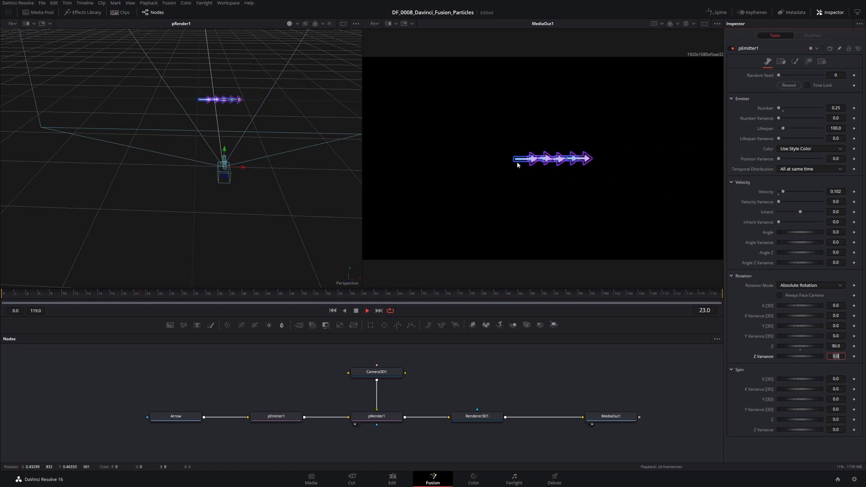
click(775, 352)
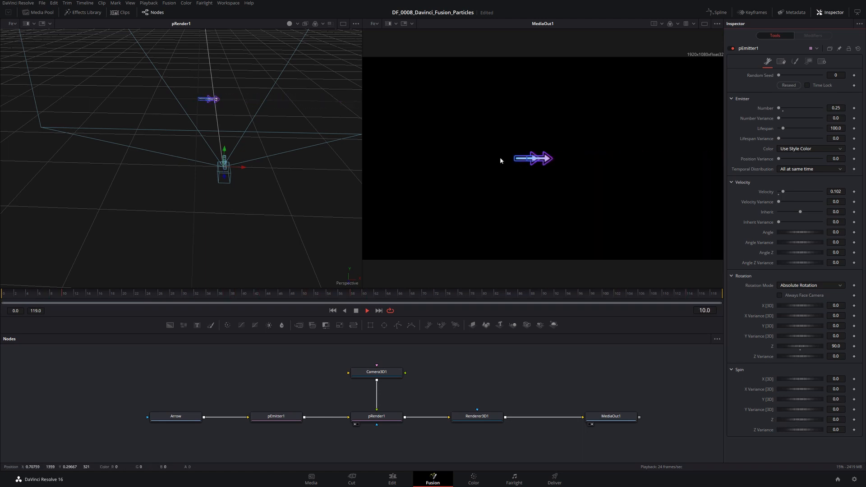
Step: Try a Spin Z of 3 on pEmitter1 and stop playback
click(833, 419)
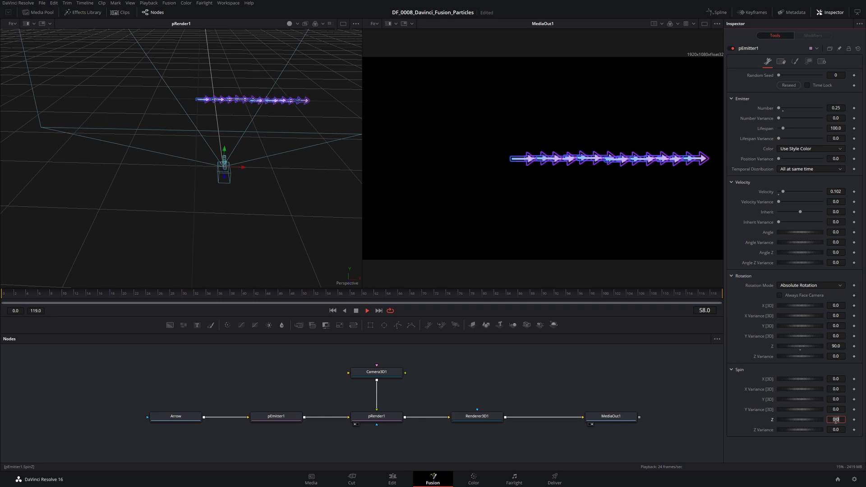
text(3)
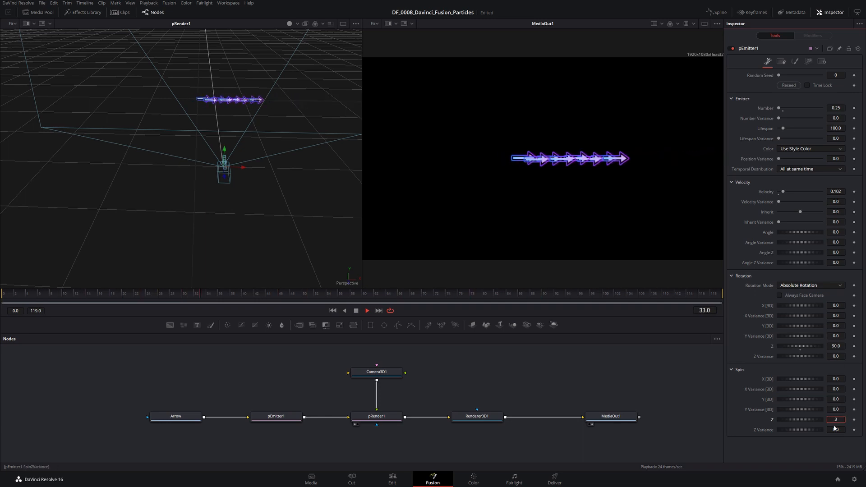
key(Tab)
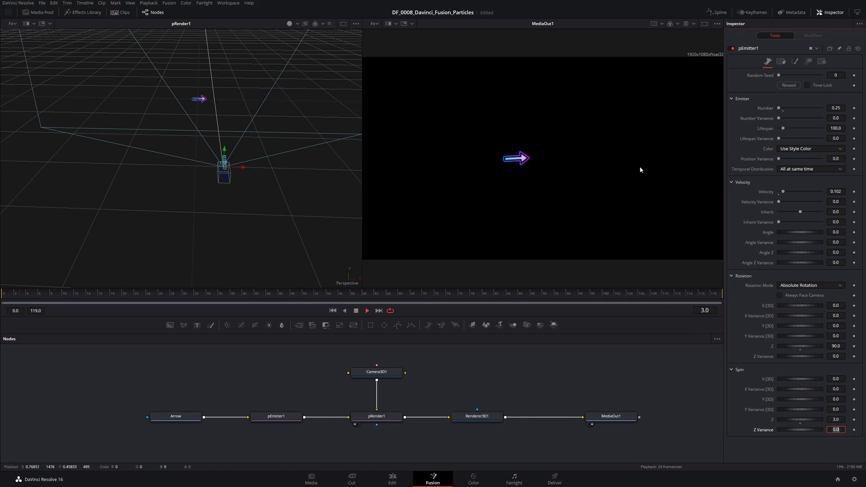
key(BackSpace)
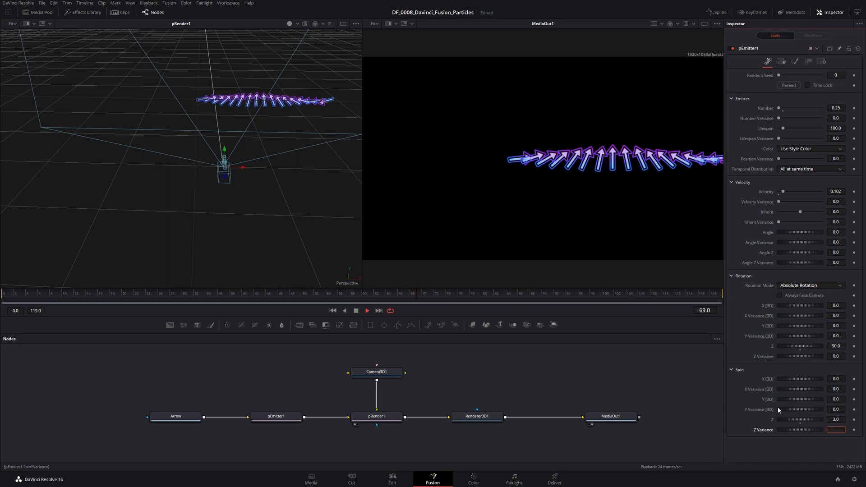
key(space)
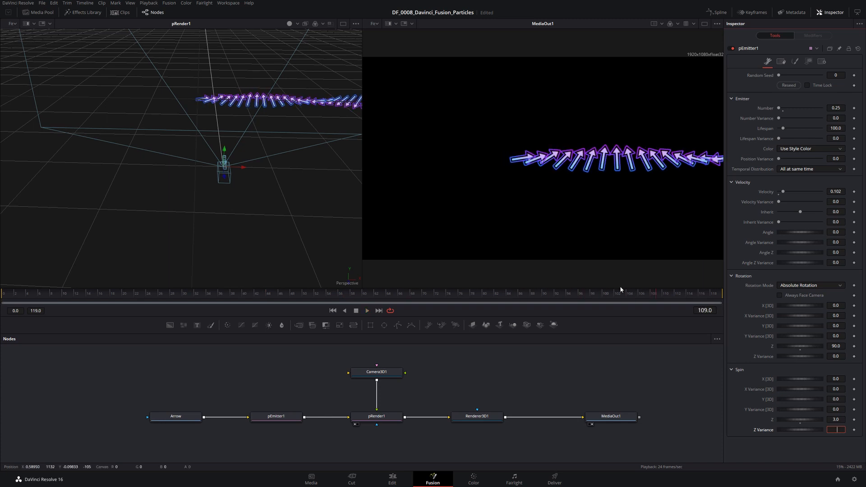
Step: Scrub the timeline back to the start and on to frame 3 to examine the first spinning arrow
drag(620, 291, 481, 294)
drag(107, 301, 13, 301)
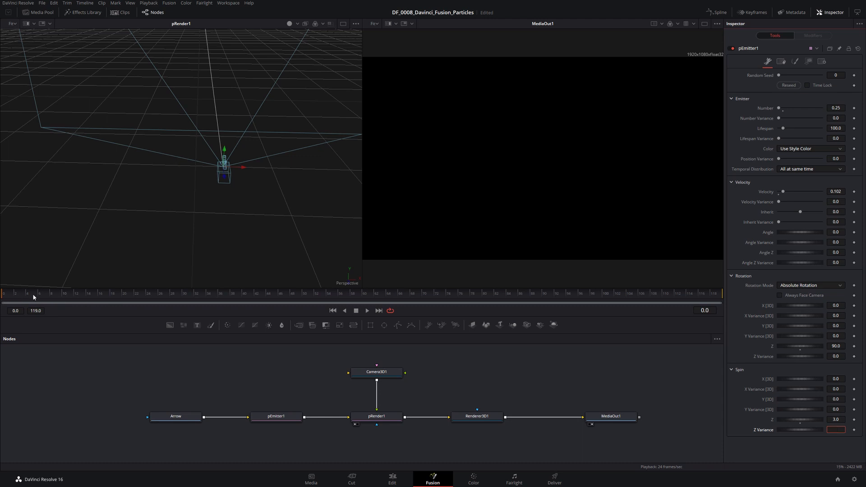
click(39, 388)
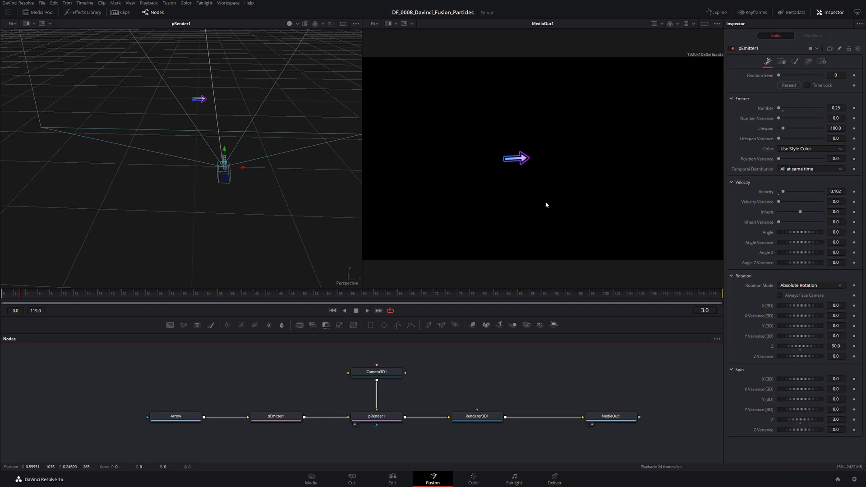
Step: Try a Spin Z of 10 with playback running and reset the spin to 0
click(835, 420)
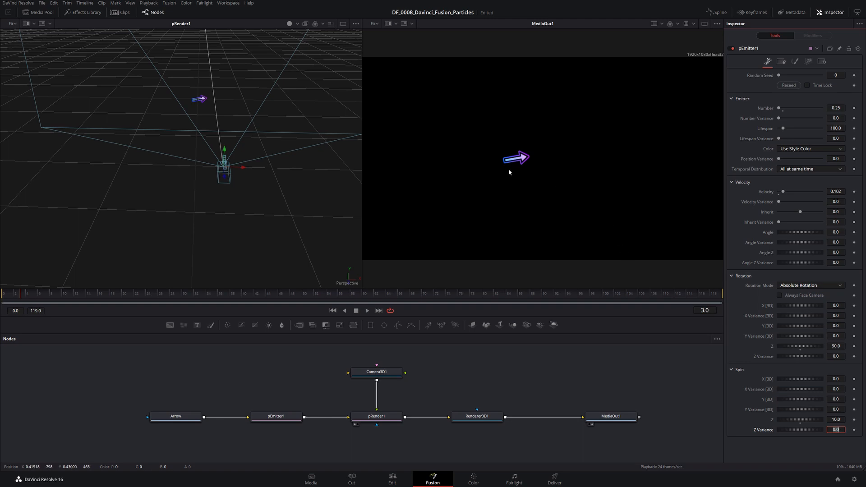
click(266, 388)
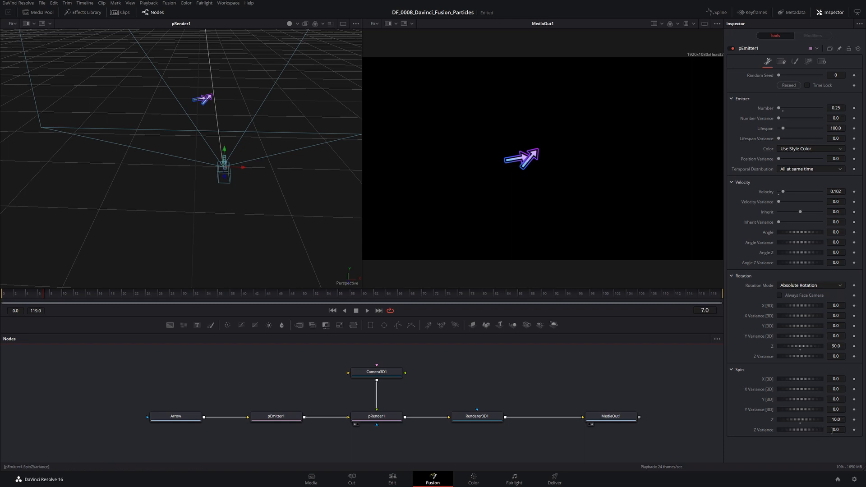
key(space)
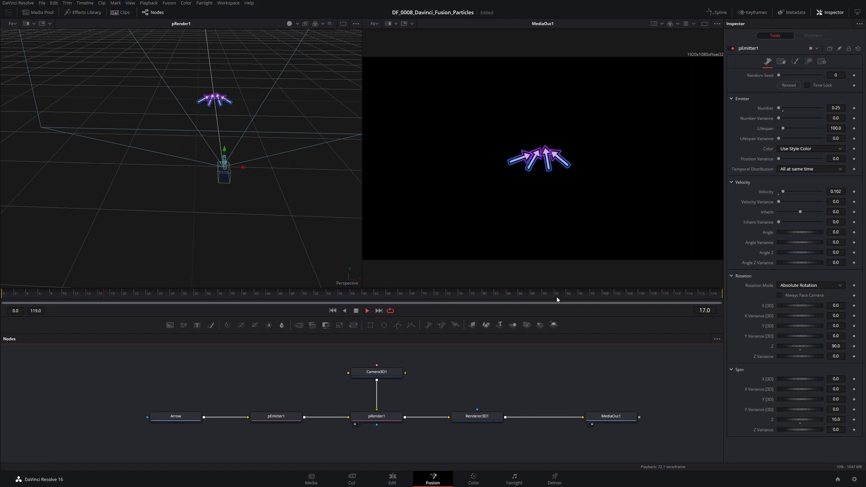
key(space)
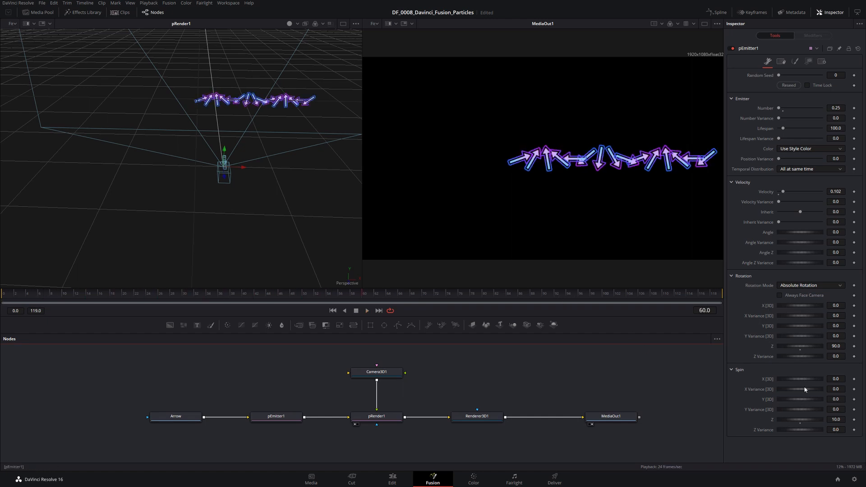
drag(800, 420, 792, 421)
key(space)
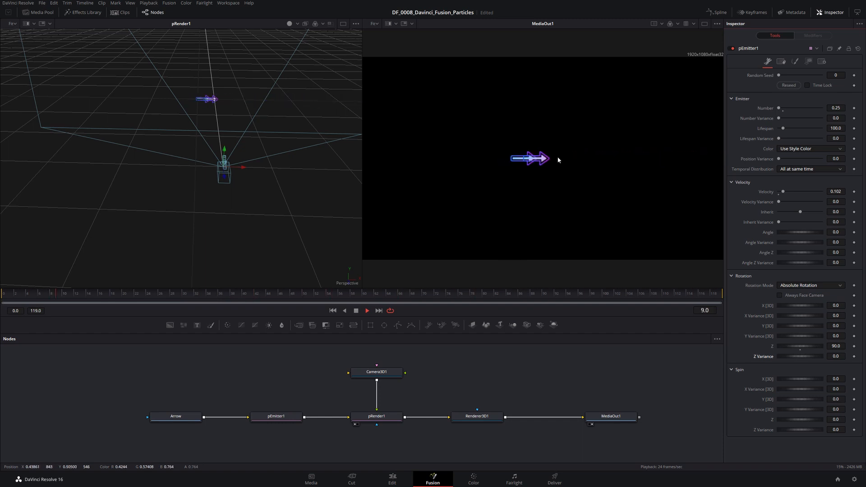
Step: Try a velocity Angle Variance of 30 and switch the Rotation Mode to Rotation Relative to Motion
click(841, 242)
text(30)
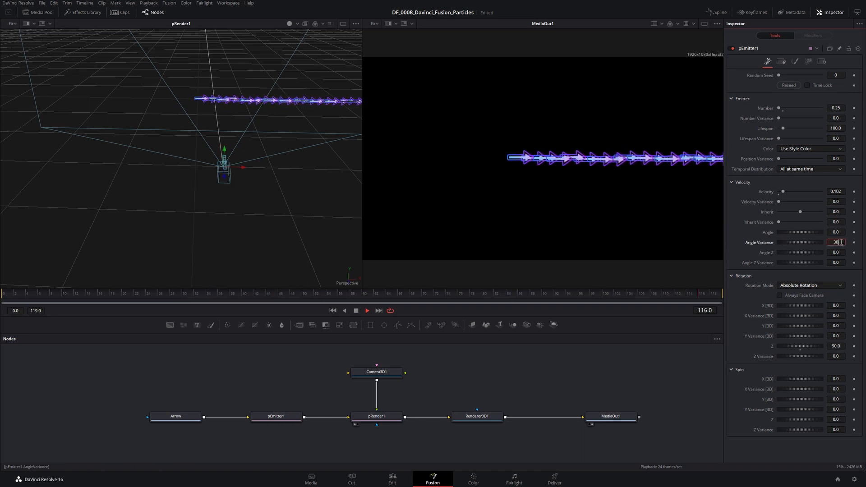
key(Tab)
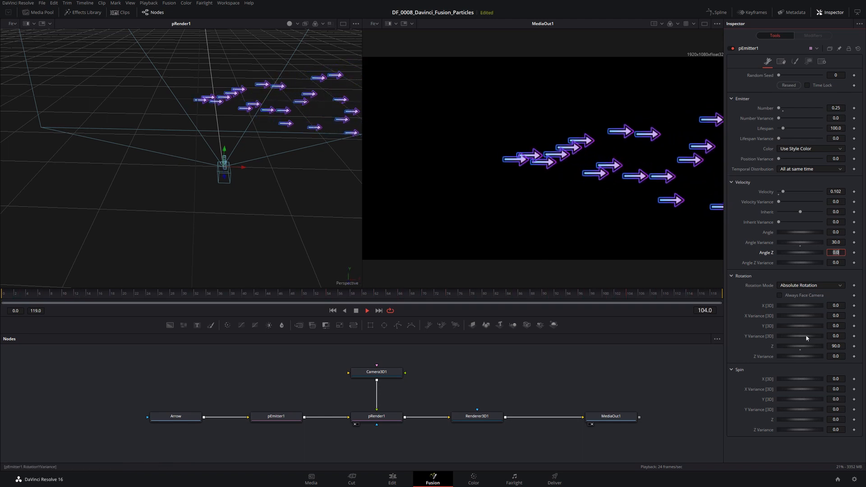
click(788, 286)
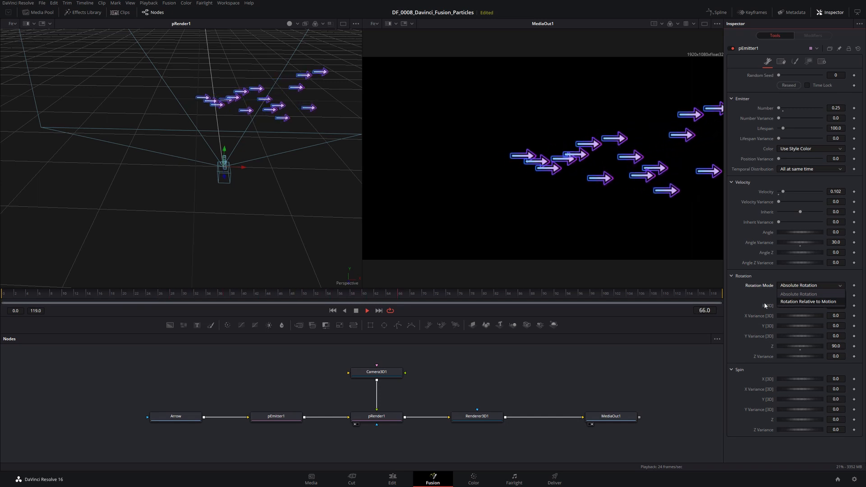
click(808, 302)
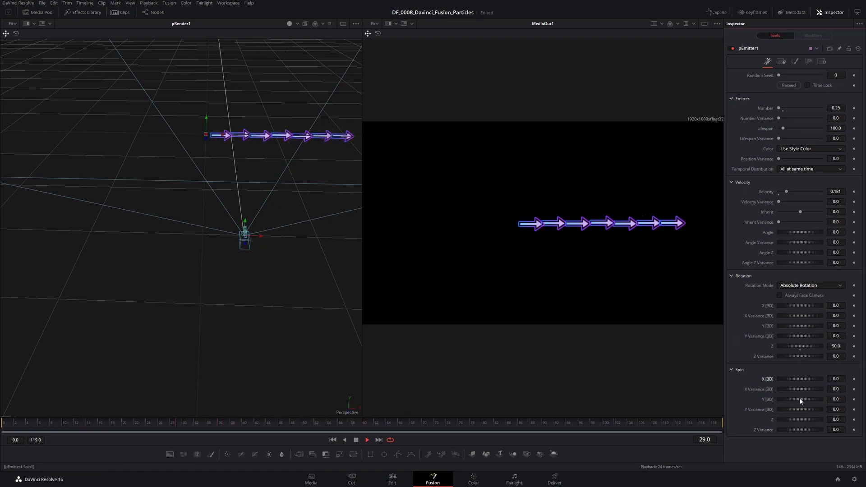
Step: Try a Spin Y of 7.8 on the arrows and toggle Always Face Camera
drag(800, 400, 802, 400)
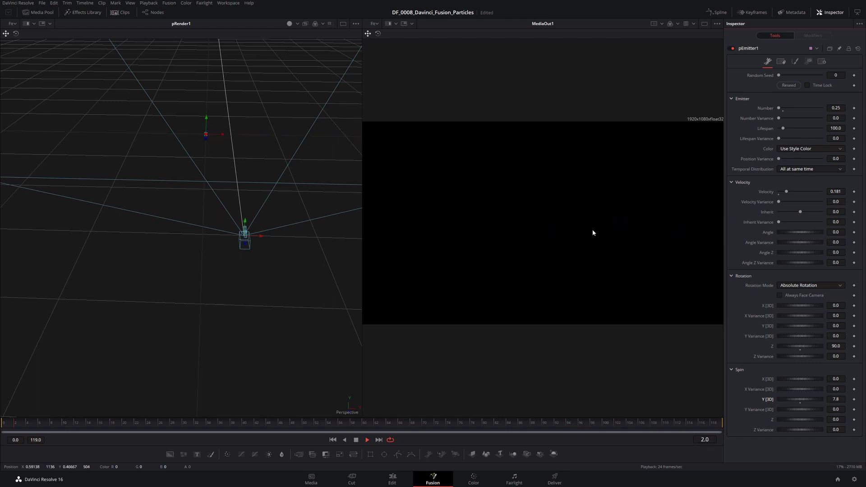
click(780, 295)
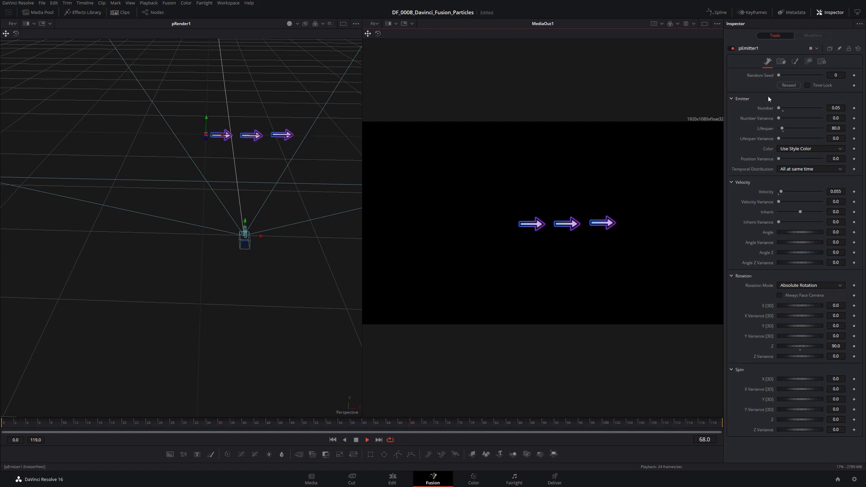
Step: Set the particle style's Fade In to 0.1 and Fade Out to 0.9
click(795, 62)
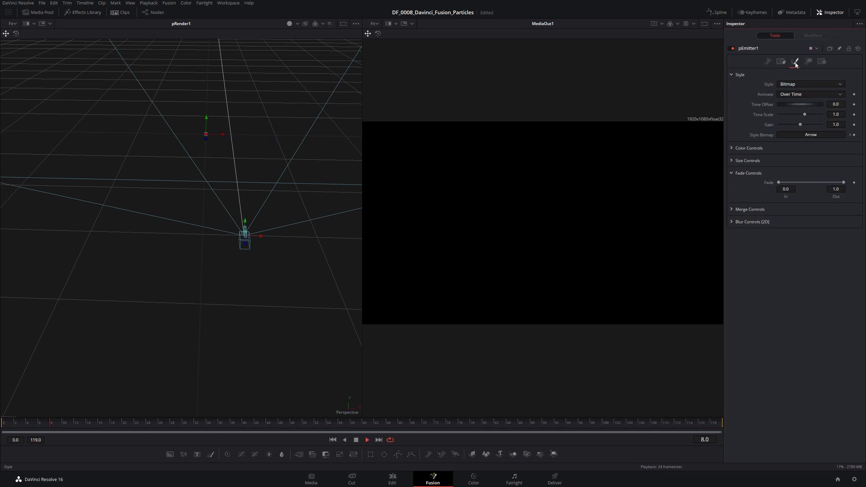
double_click(832, 189)
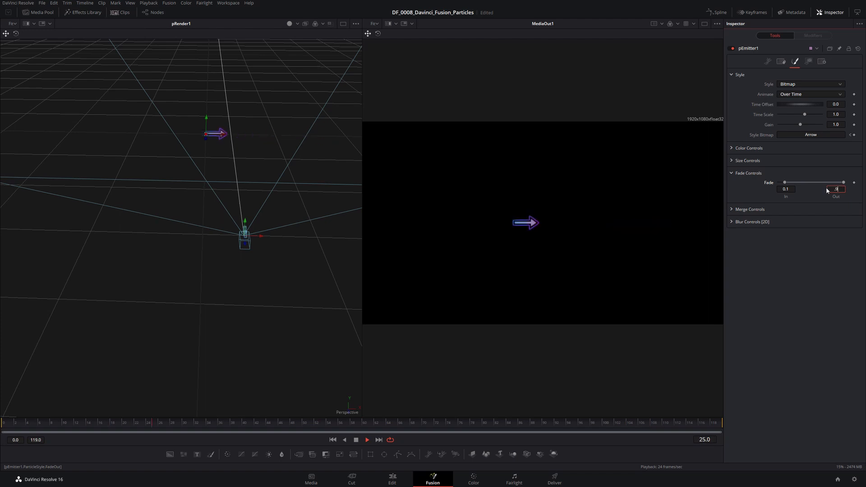
text(0.9)
key(Return)
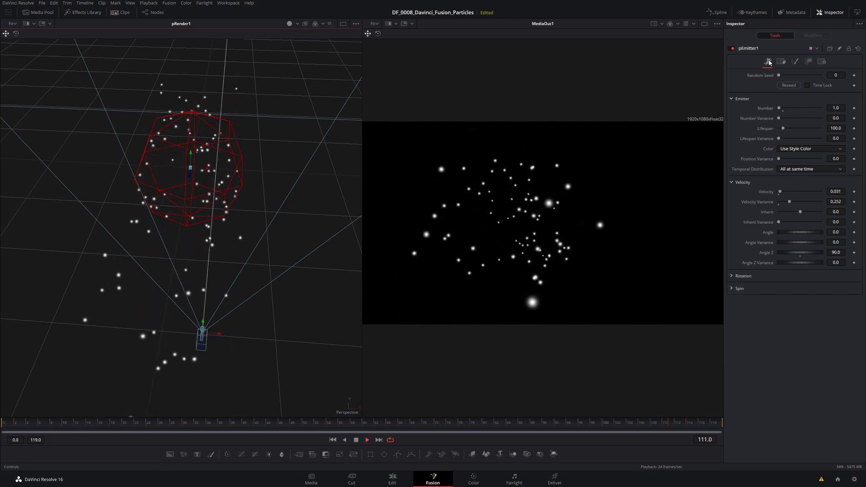
Step: Try a Size to Velocity of 0.032 on the blobs, reset it to 0, and try increasing Size Z Scale
click(794, 63)
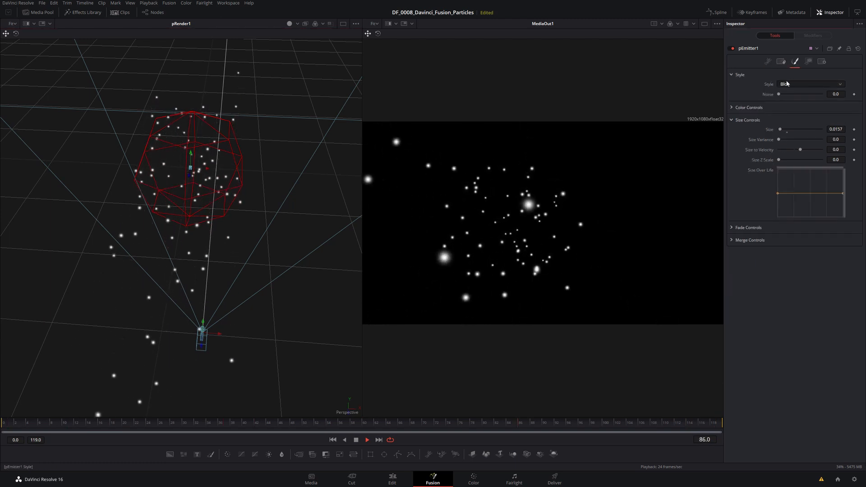
click(808, 61)
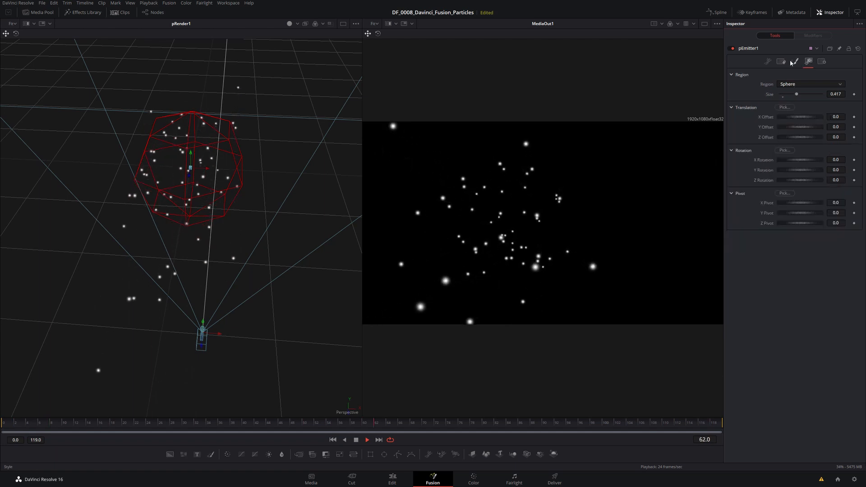
click(795, 62)
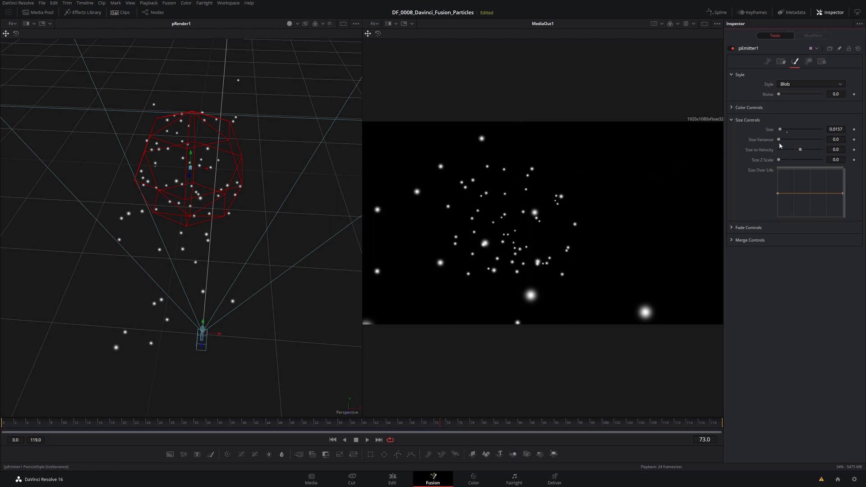
drag(801, 149, 802, 149)
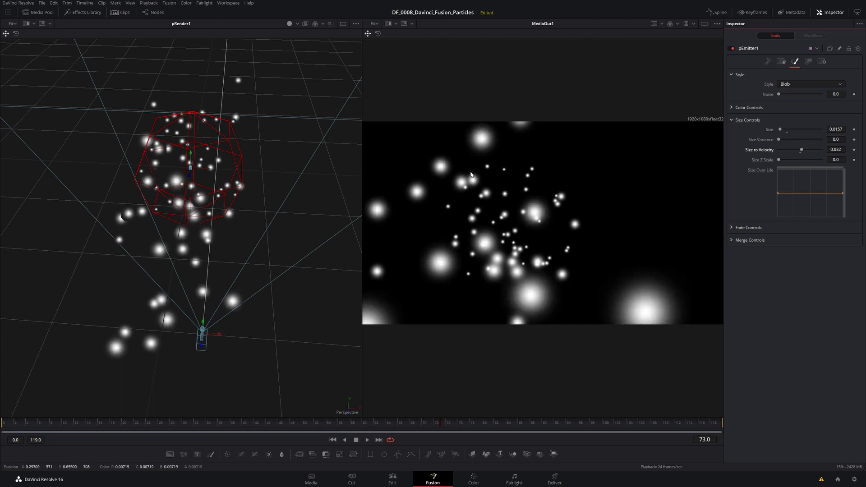
click(800, 153)
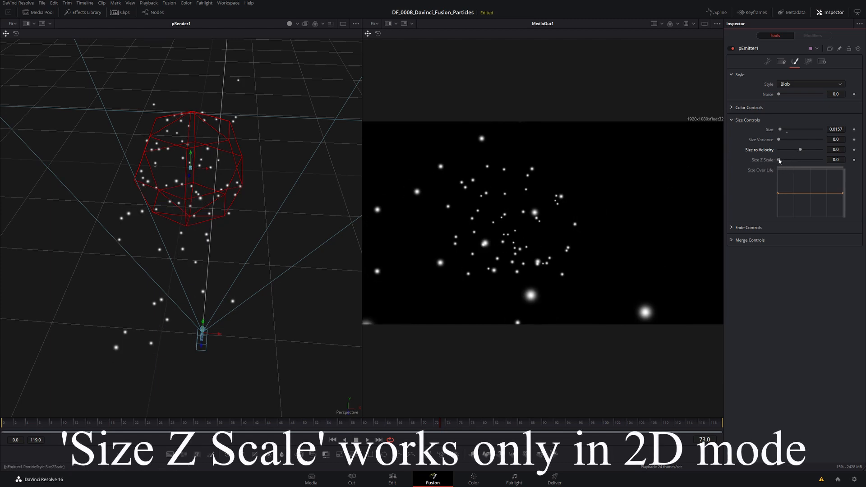
mouse_move(779, 160)
mouse_down()
mouse_move(814, 161)
mouse_move(788, 162)
mouse_up()
mouse_move(790, 162)
mouse_down()
mouse_move(812, 163)
mouse_move(792, 161)
mouse_up()
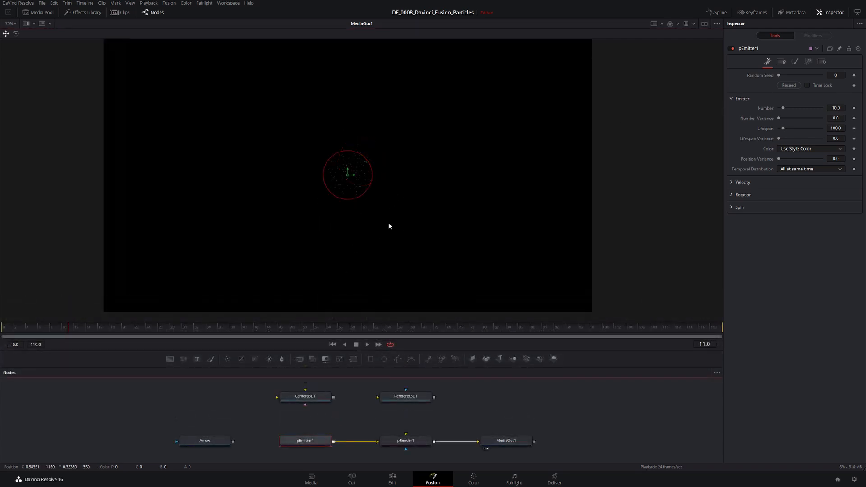
Step: Enlarge pEmitter1's Sphere region to a size of 0.48 and set the emitted Number to 4.7
click(808, 61)
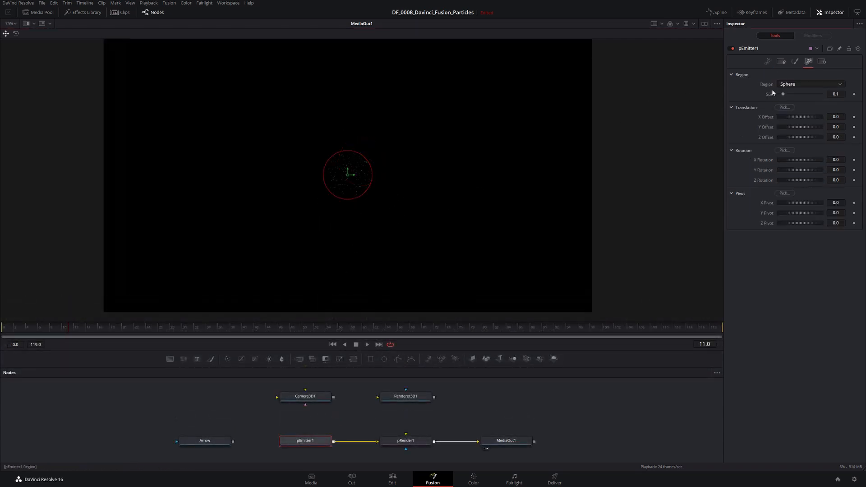
drag(789, 94, 800, 94)
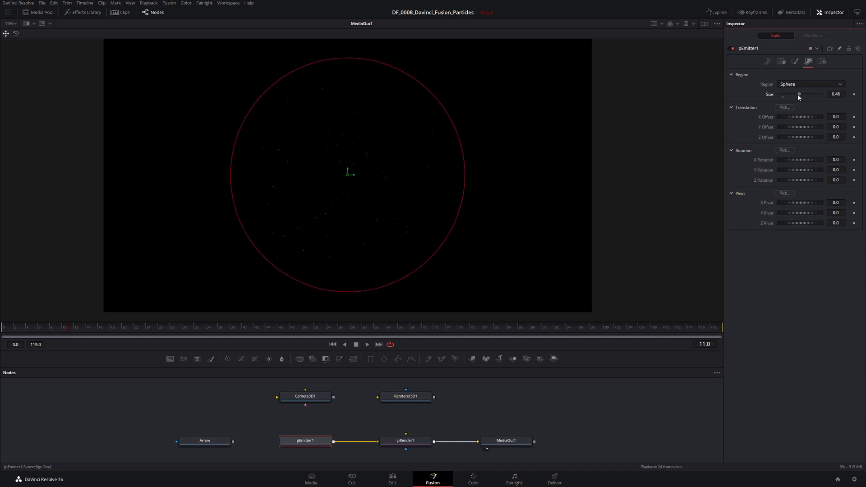
click(767, 61)
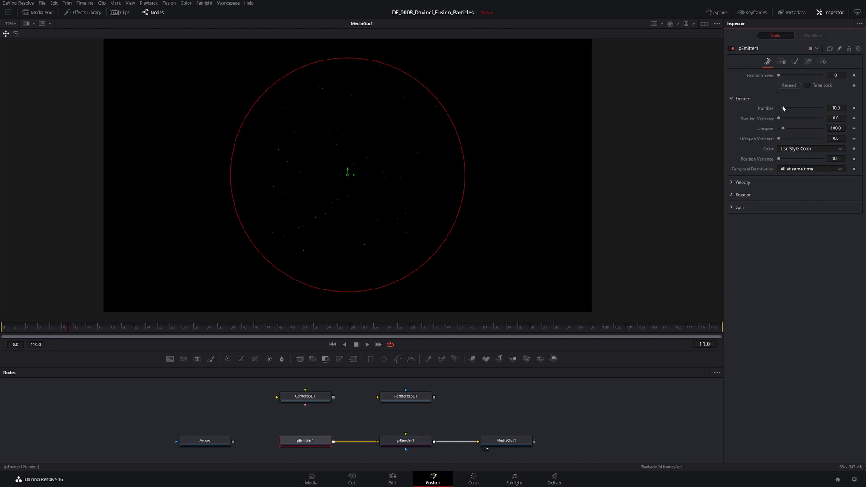
drag(787, 109, 781, 110)
Step: Change the particle style to NGon with the solid star type and set its Size to 5.0
click(795, 62)
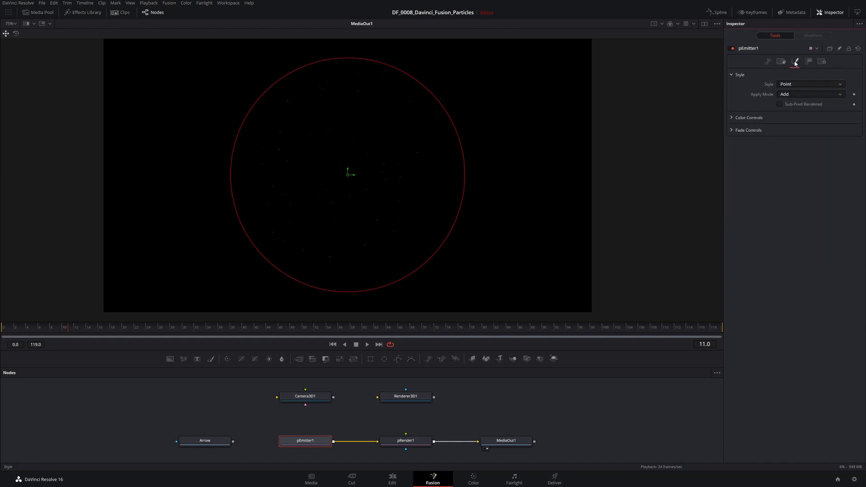
click(789, 84)
click(797, 102)
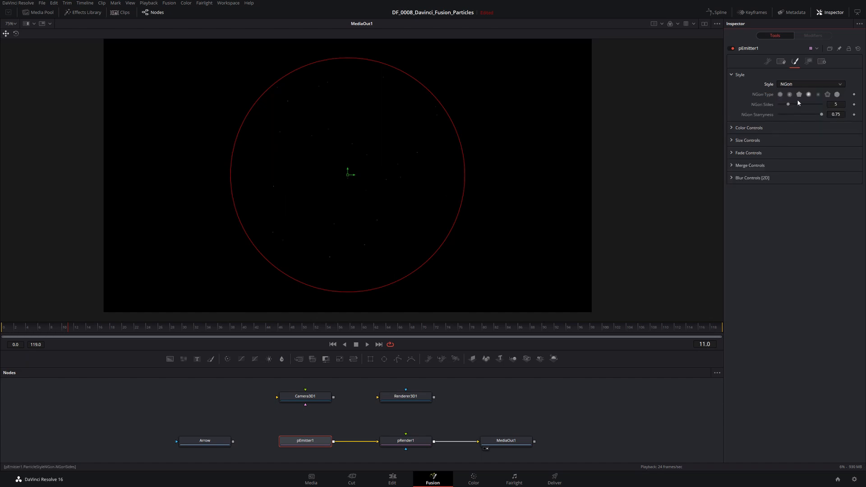
click(799, 95)
click(731, 140)
drag(783, 150, 790, 150)
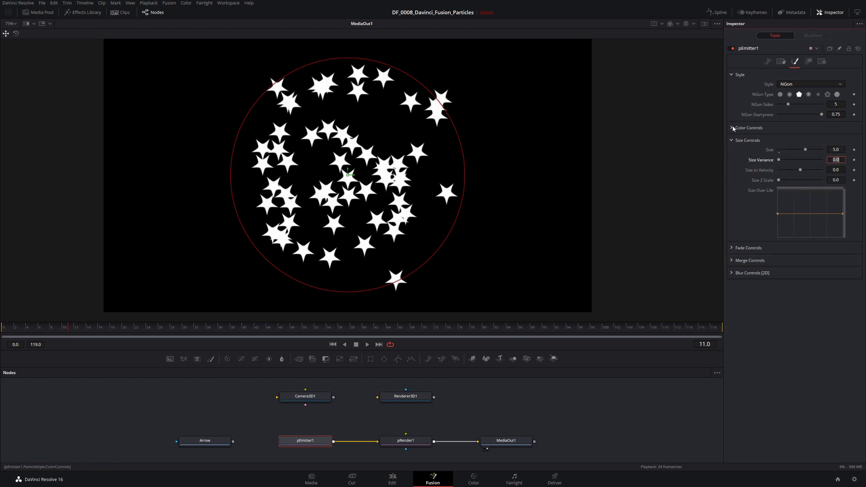
Step: Color the stars teal with hue 0.52, saturation 0.789 and value 0.457, and set the Blue Variance low limit to -0.337
click(731, 128)
click(821, 167)
drag(837, 185, 839, 170)
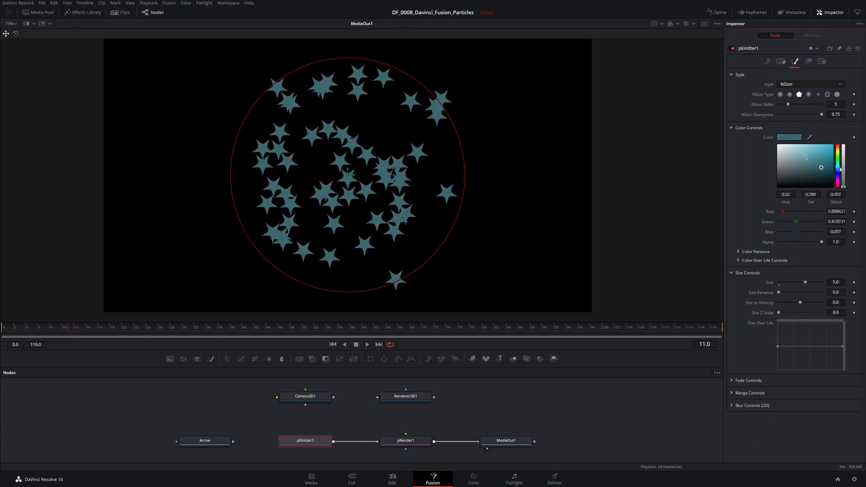
click(738, 251)
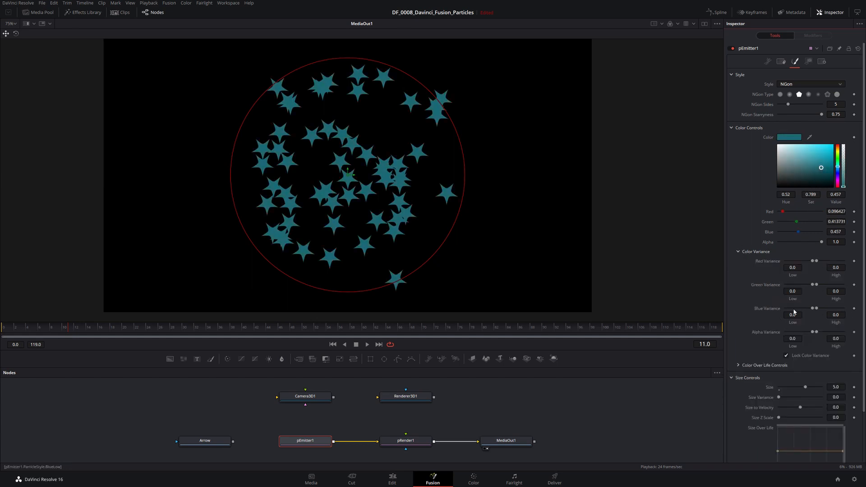
mouse_move(816, 309)
mouse_down()
mouse_move(831, 309)
mouse_move(803, 312)
mouse_up()
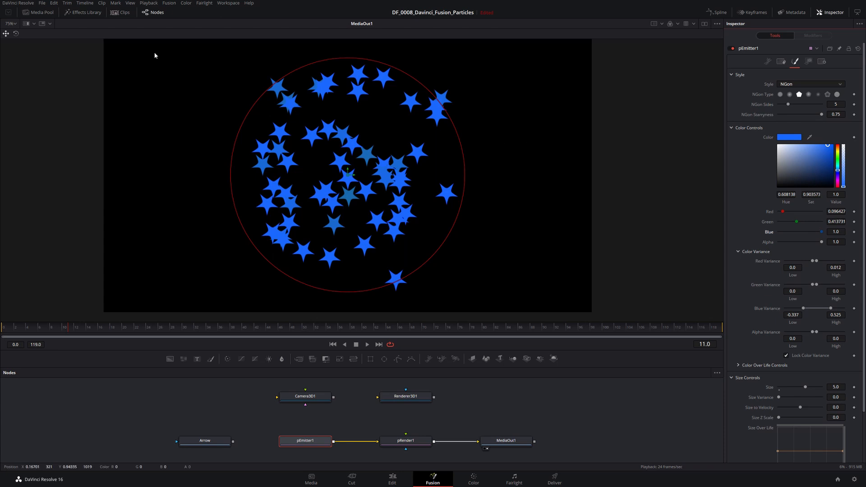
Step: Review the Show color as range options in the General page of Fusion Settings and close the dialog without saving
click(167, 4)
click(177, 16)
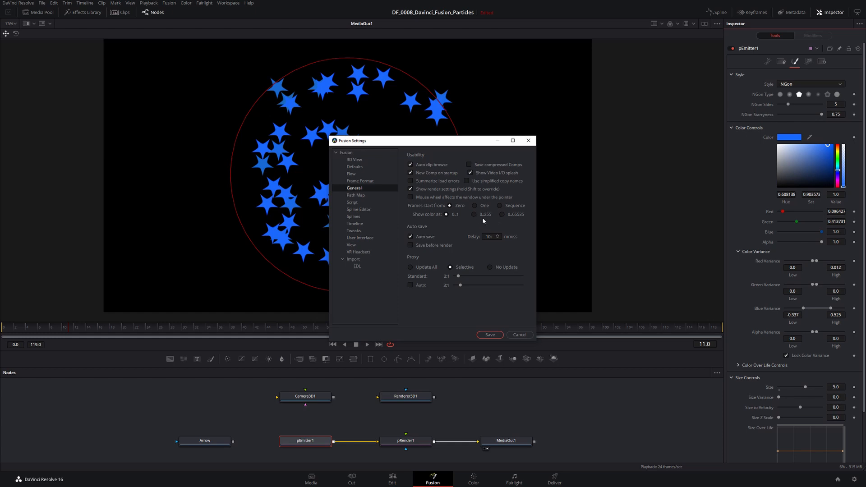
click(517, 334)
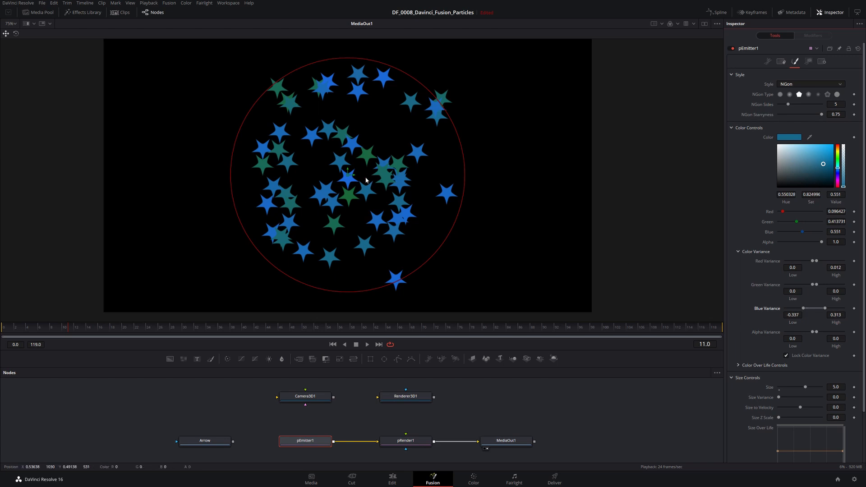
Step: Expand the Merge and Blur Controls of the star style and set Subtractive/Additive to 0.0
scroll(750, 363, down, 3)
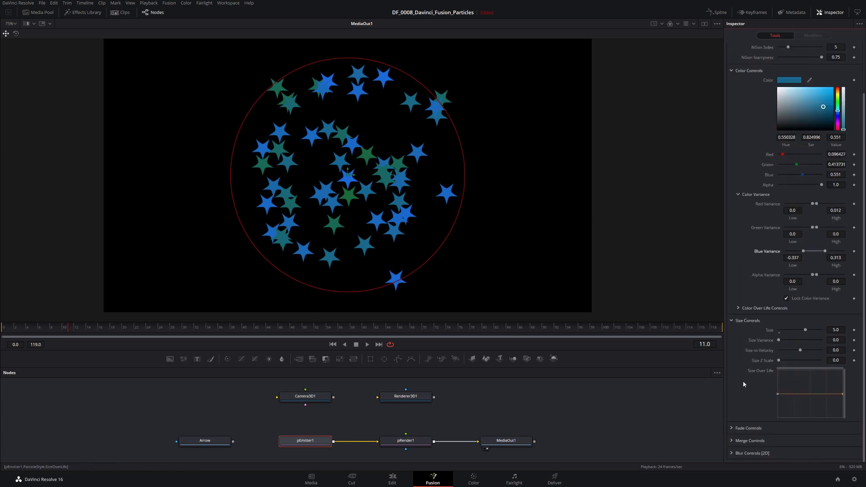
click(731, 441)
scroll(735, 449, down, 1)
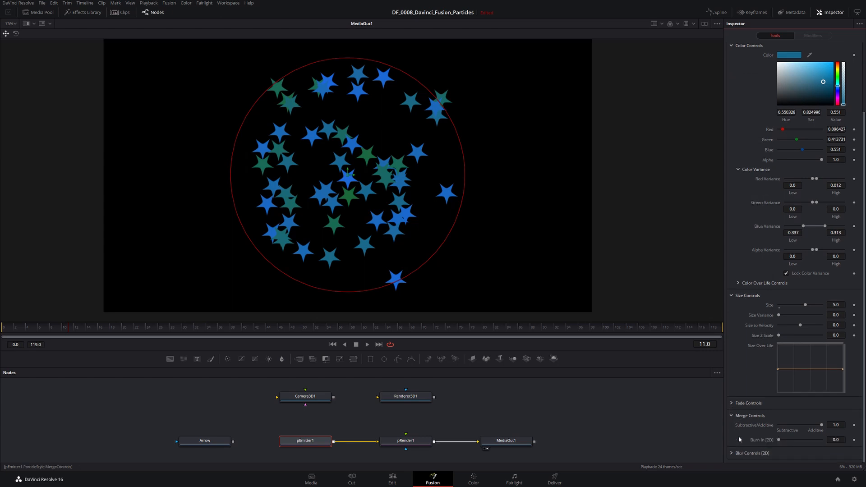
click(732, 453)
scroll(735, 406, down, 6)
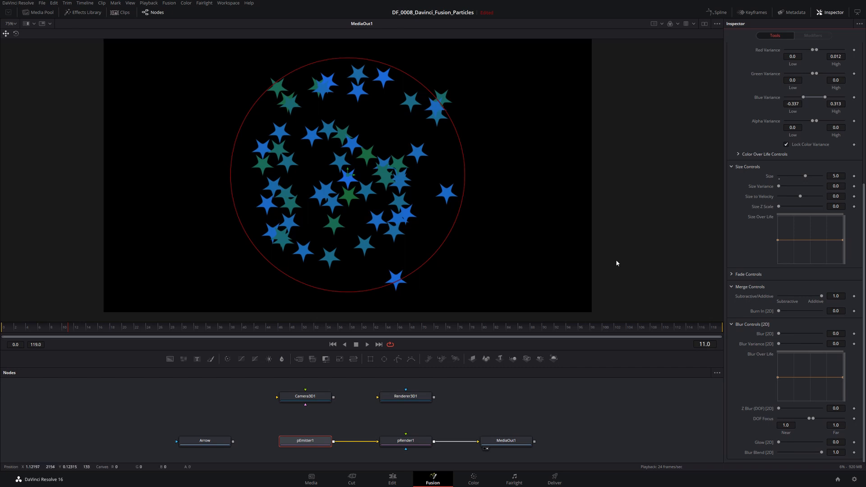
scroll(385, 166, up, 5)
scroll(385, 166, up, 5)
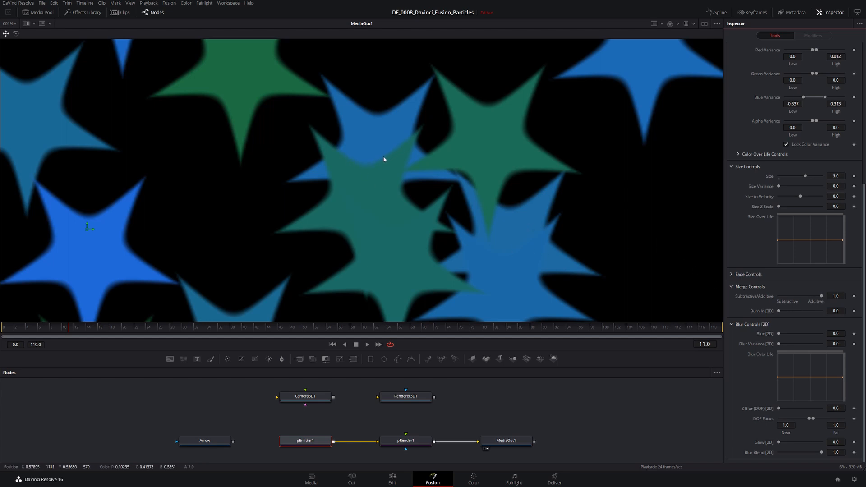
drag(821, 296, 772, 297)
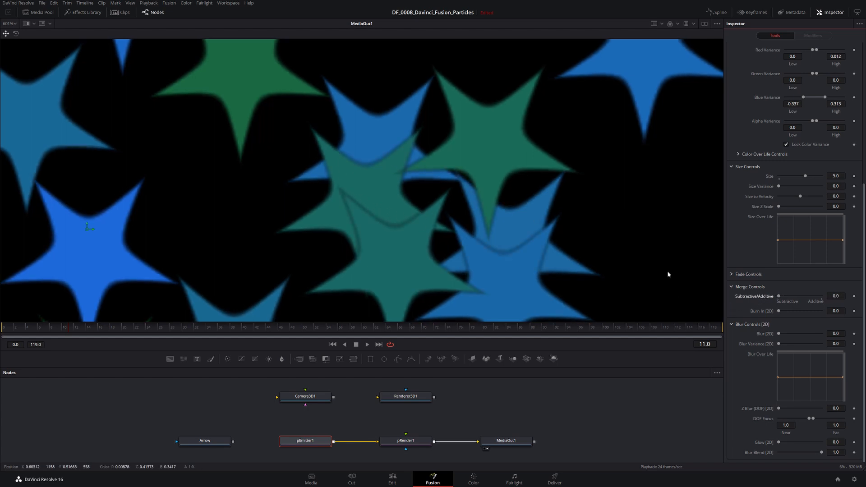
Step: Set Subtractive/Additive to 0.299, and try a Burn In of 0.496 on the overlapping stars before returning it to 0
scroll(397, 206, down, 5)
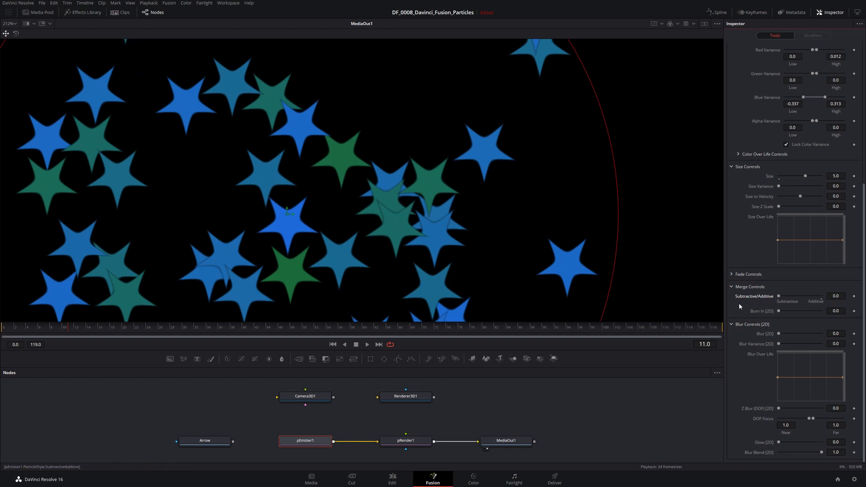
drag(779, 296, 791, 295)
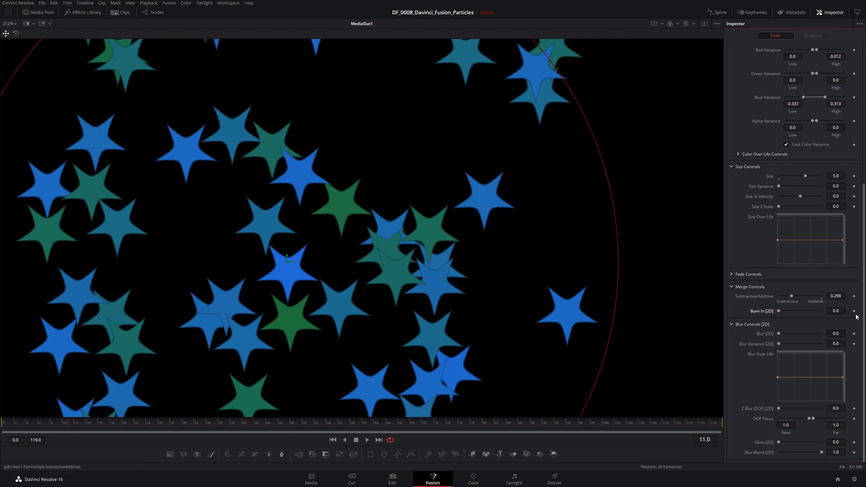
drag(781, 311, 801, 314)
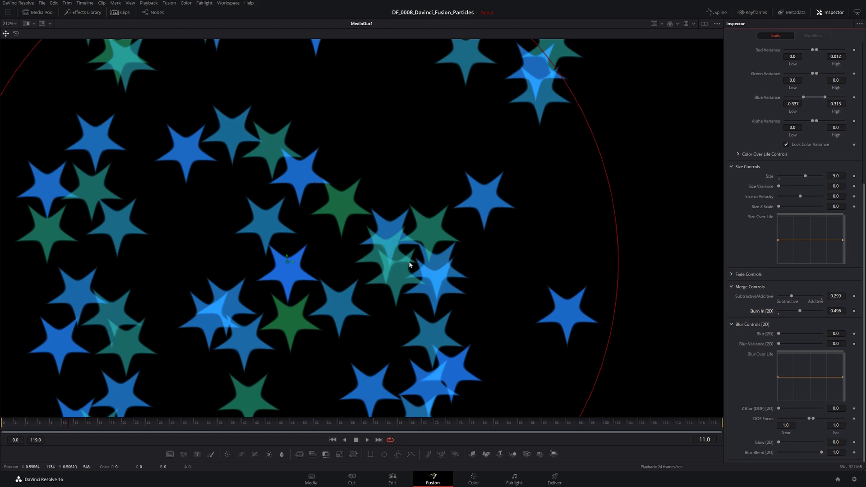
drag(801, 311, 752, 309)
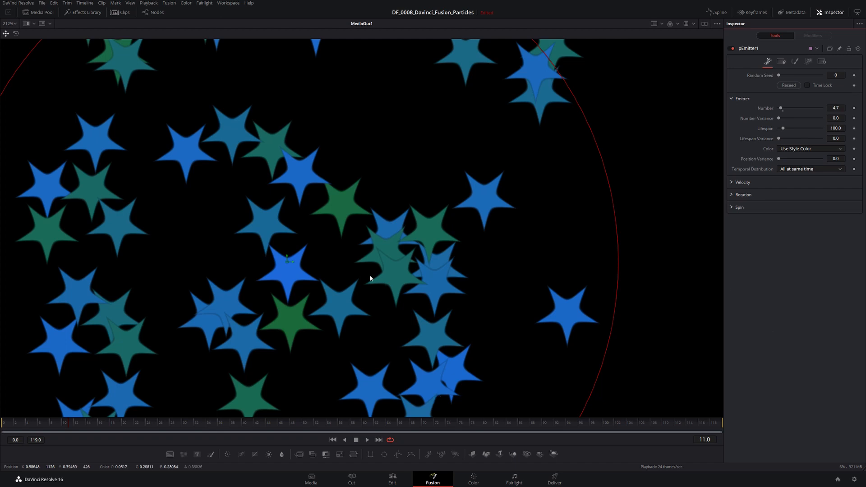
Step: Check the Output Mode of pRender1 in the node graph, reselect pEmitter1 and hide the node graph
click(157, 13)
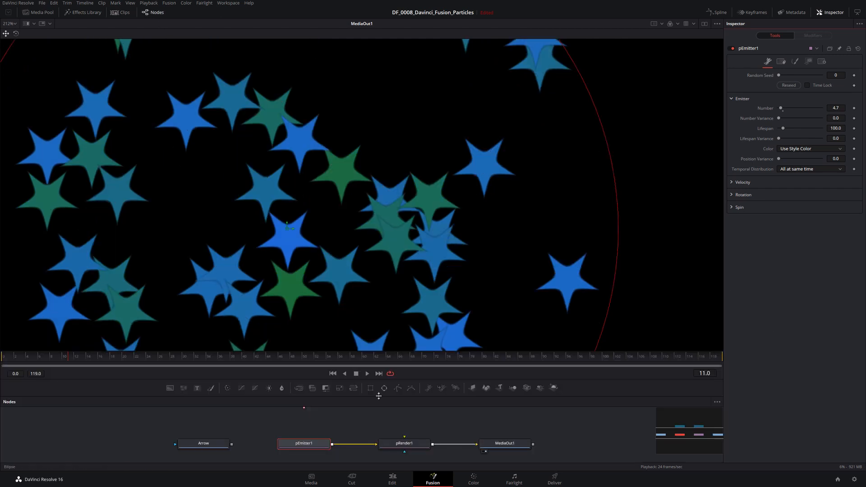
click(399, 444)
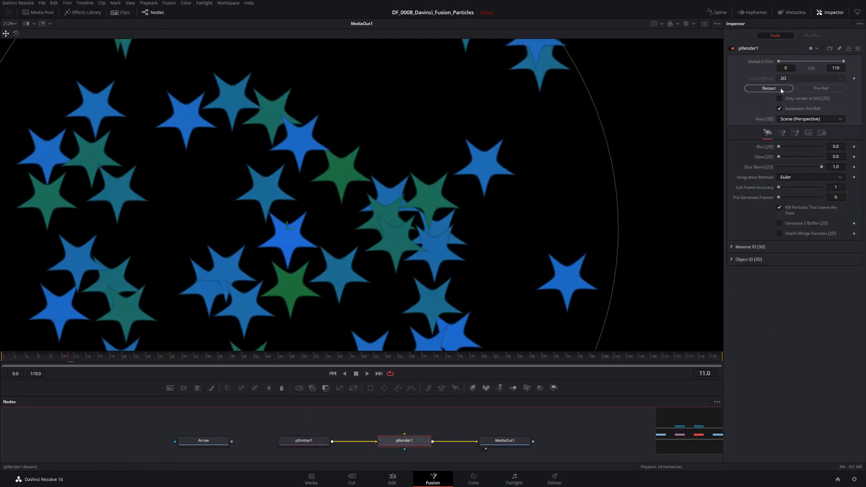
click(302, 442)
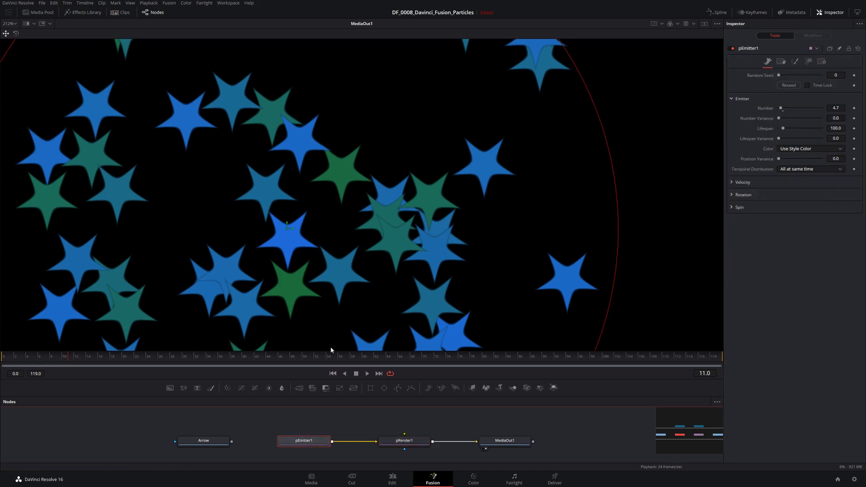
click(155, 13)
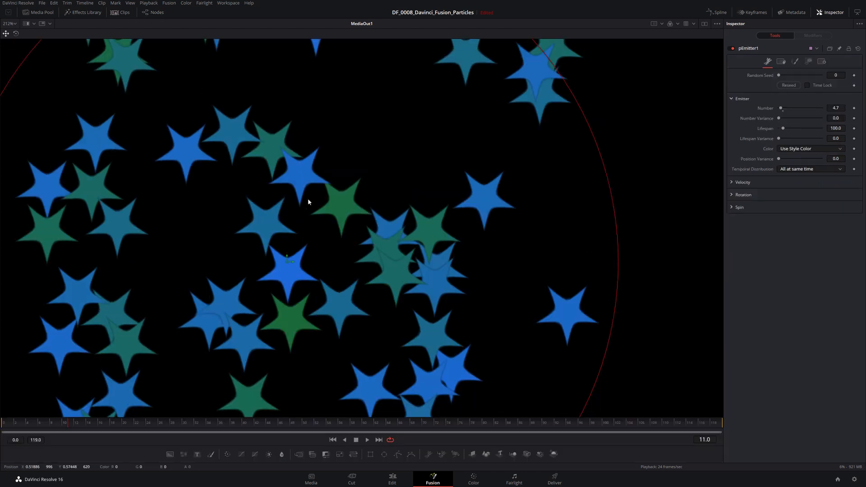
Step: Set the stars' Blur to 0.055 and add a raised point late in the Blur Over Life curve
click(794, 61)
scroll(745, 299, down, 10)
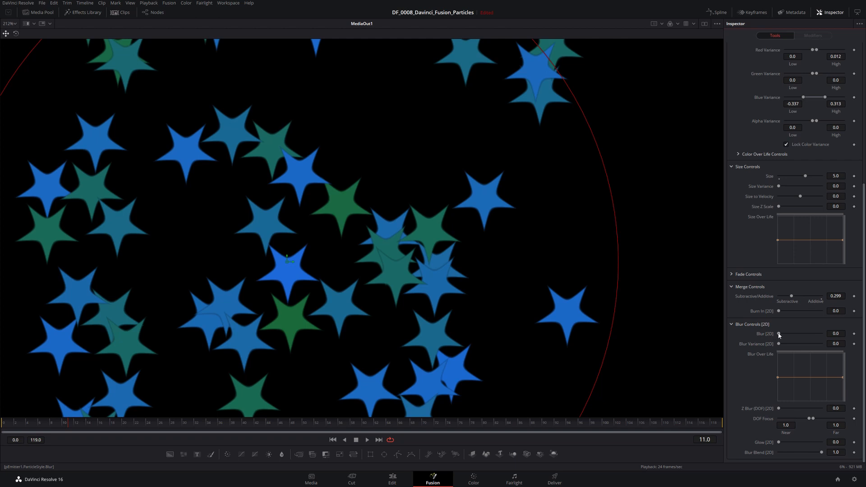
mouse_move(779, 334)
mouse_down()
mouse_move(788, 336)
mouse_move(777, 339)
mouse_up()
mouse_move(779, 345)
mouse_down()
mouse_move(795, 348)
mouse_move(776, 349)
mouse_up()
drag(822, 377, 827, 357)
drag(778, 334, 780, 338)
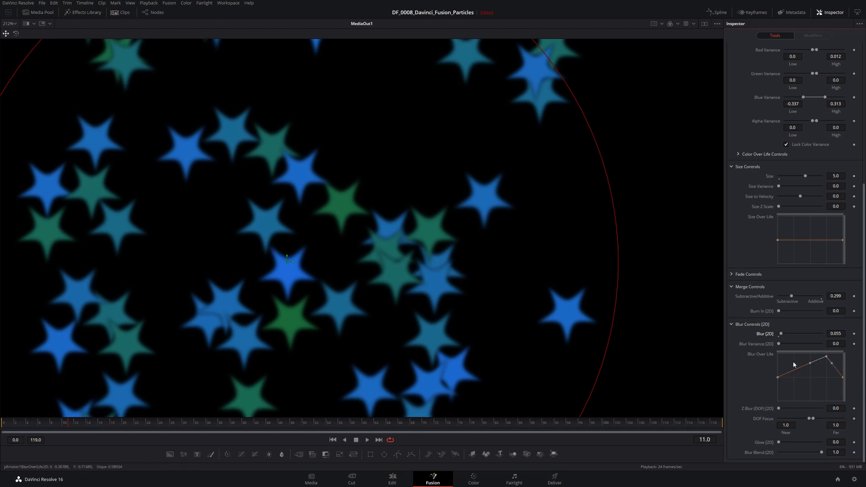
Step: Try lowering the start of the Blur Over Life curve to zero, reset the curve and set Blur to 0.0
key(space)
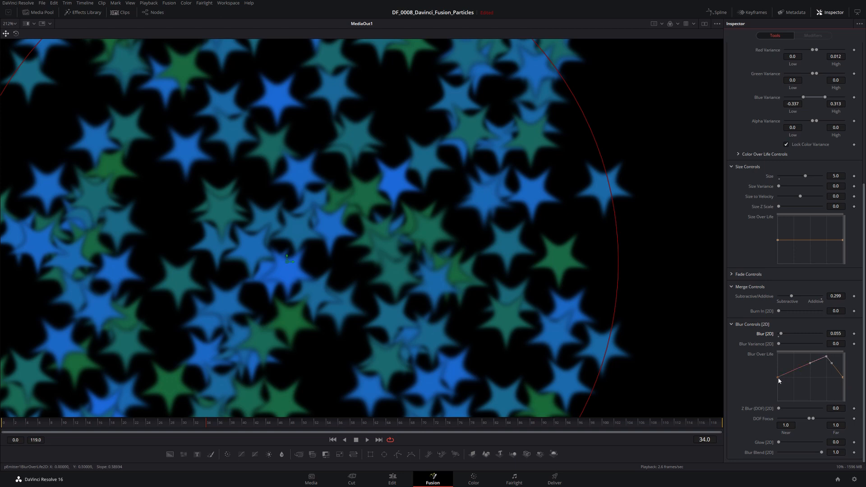
drag(777, 377, 775, 405)
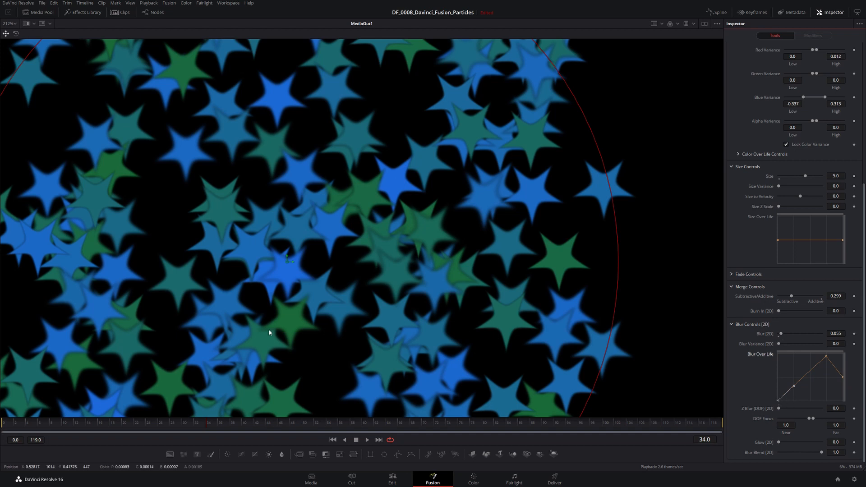
right_click(792, 368)
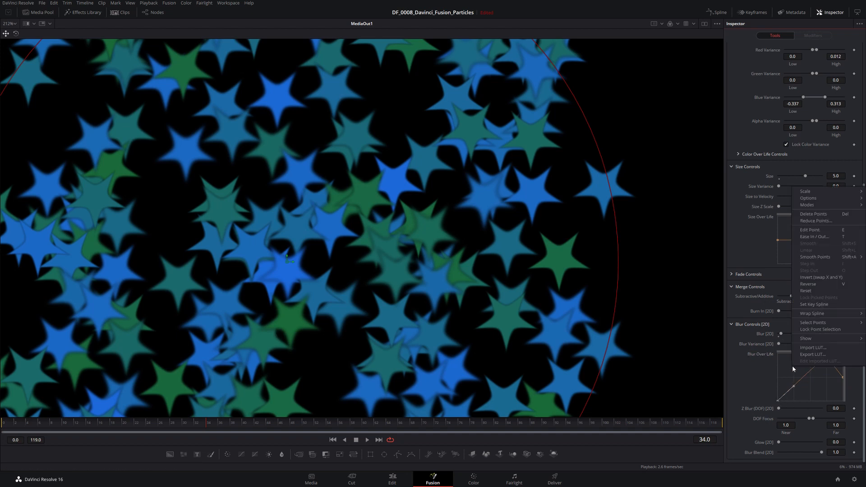
click(807, 291)
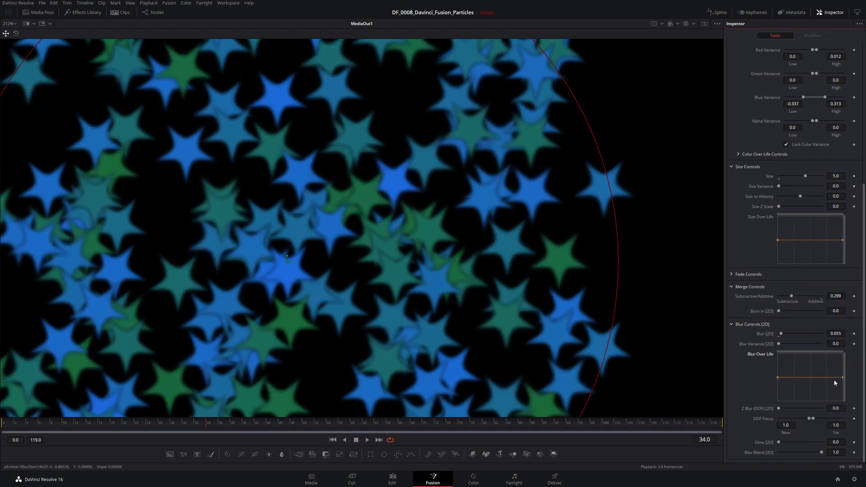
click(778, 337)
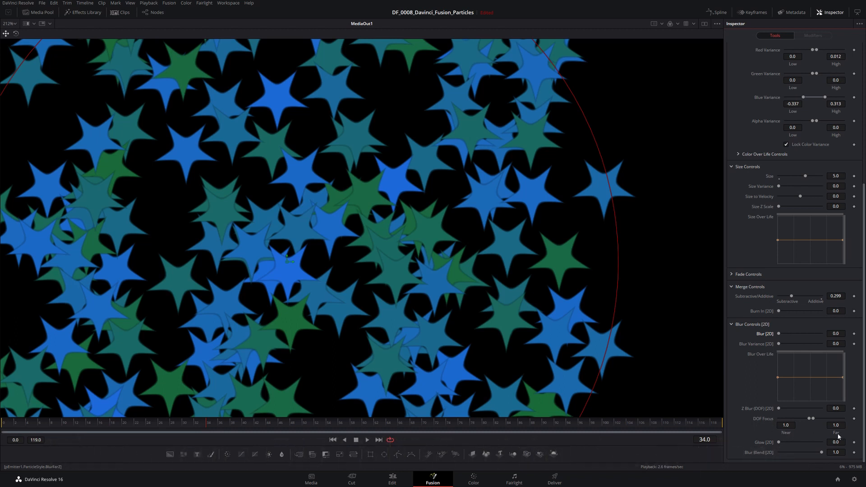
Step: Set Z Blur (DOF) to 0.197 with a DOF Focus range of 0.0 to 0.833
mouse_move(811, 418)
mouse_down()
mouse_move(792, 422)
mouse_move(809, 419)
mouse_up()
drag(778, 409, 784, 411)
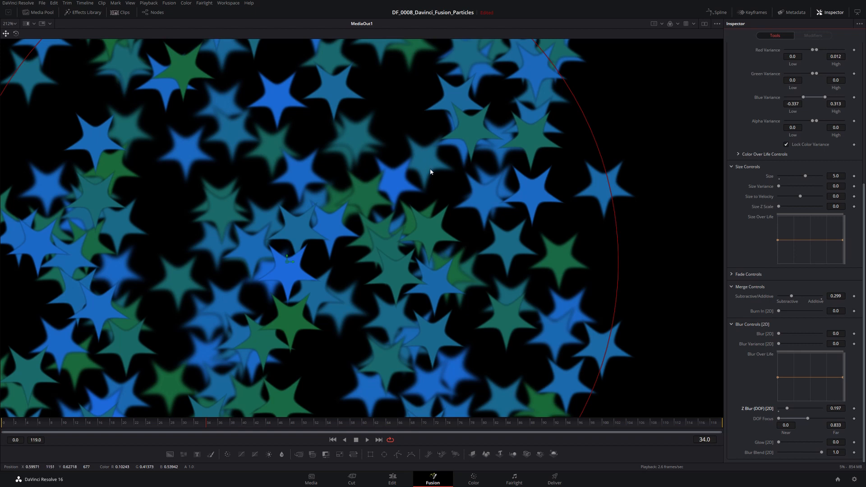
Step: Sweep the DOF Focus range up to 1.178–2.0 and back to 0.0–0.822, and lower Blur Blend to its minimum
drag(795, 422, 852, 428)
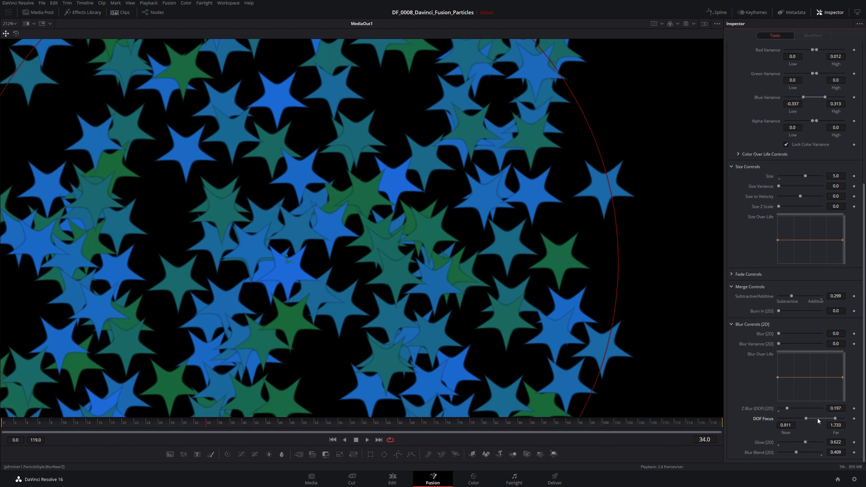
drag(809, 421, 825, 421)
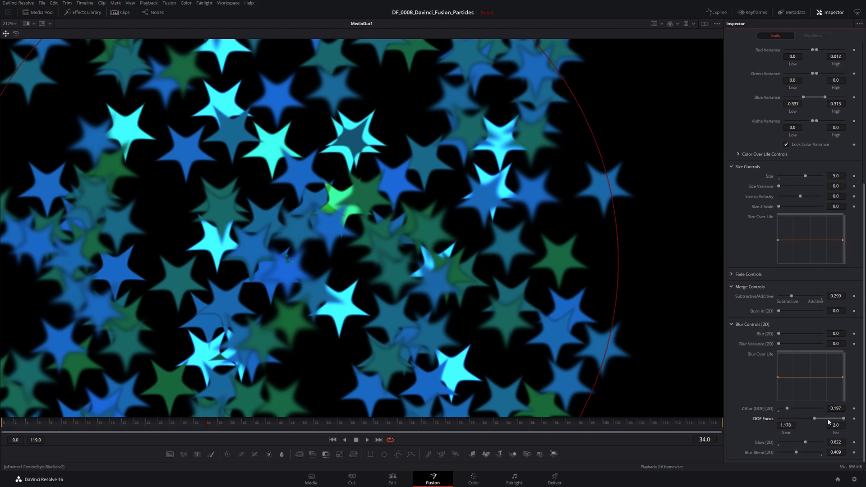
drag(826, 421, 780, 420)
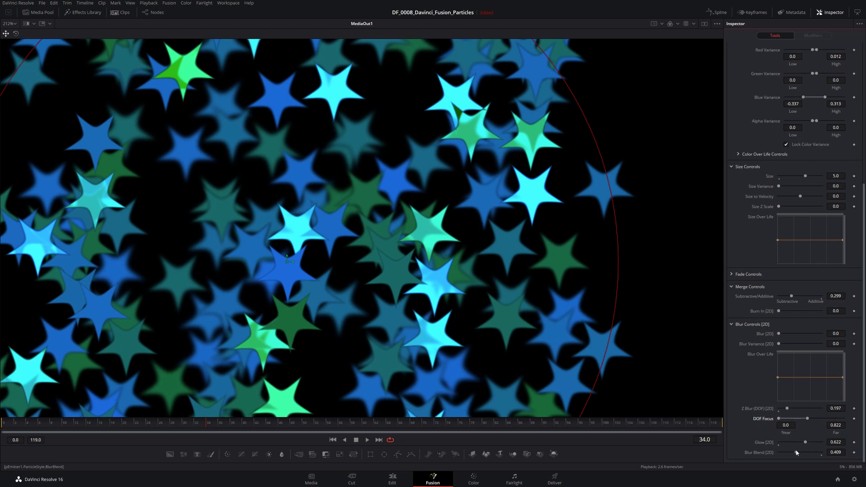
drag(796, 453, 778, 454)
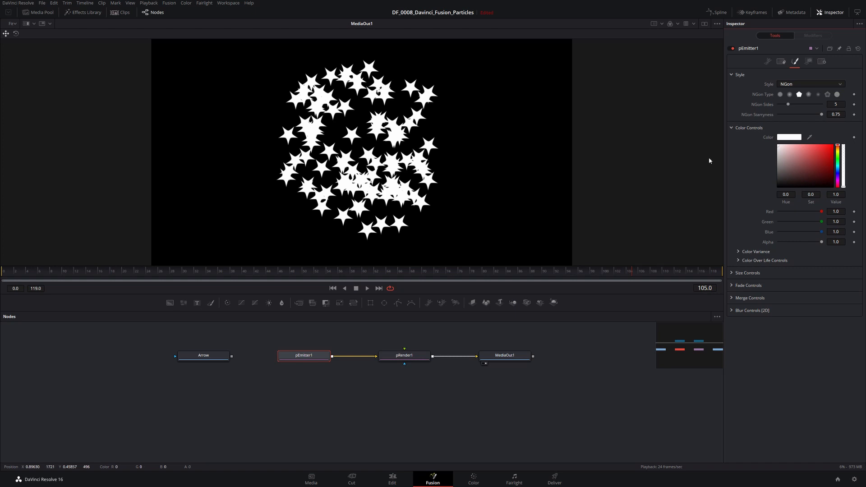
Step: Try a red star color, and replace it with neutral gray by setting Red, Green and Blue to 0.5
drag(790, 155, 825, 153)
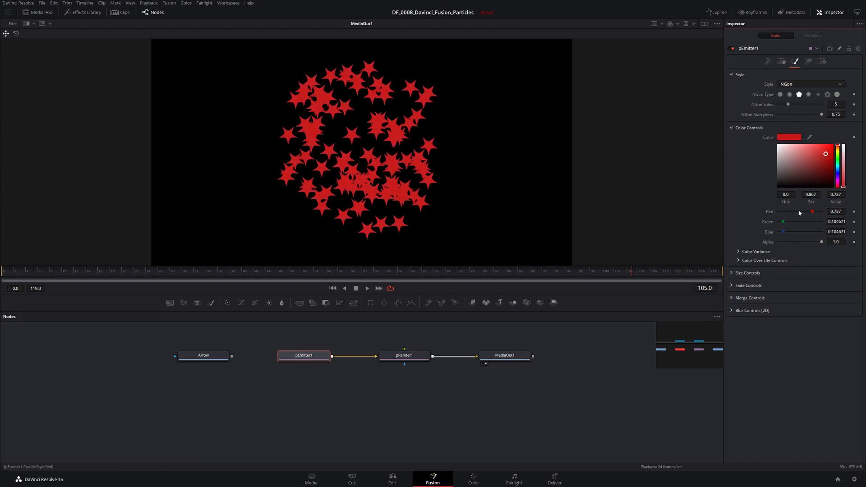
click(833, 212)
text(0.5)
key(Tab)
text(0.5)
key(Tab)
text(0.5)
key(Tab)
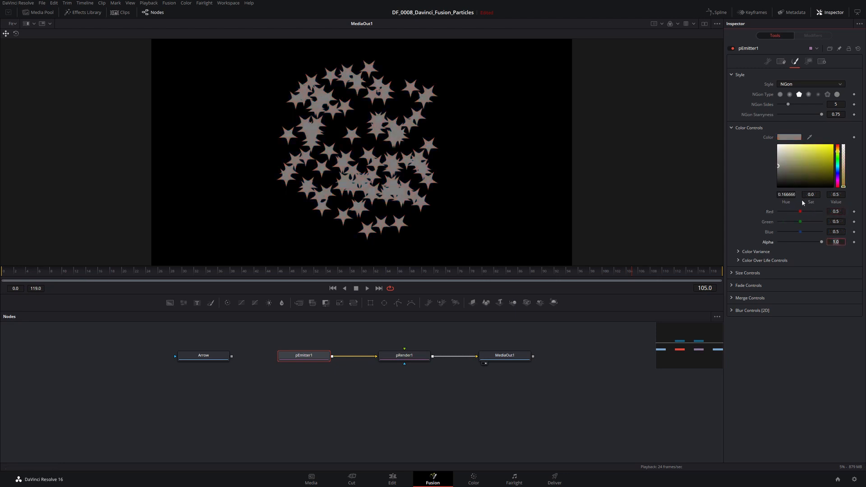
Step: Expand the Color Variance controls and set Red Variance to a range of -0.1 to 0.1
click(739, 251)
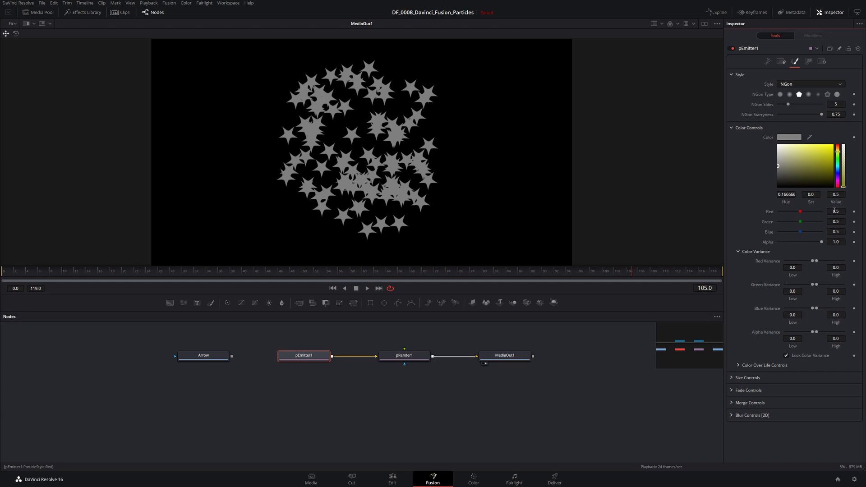
click(792, 268)
text(-0.1)
key(Tab)
text(0.1)
key(Tab)
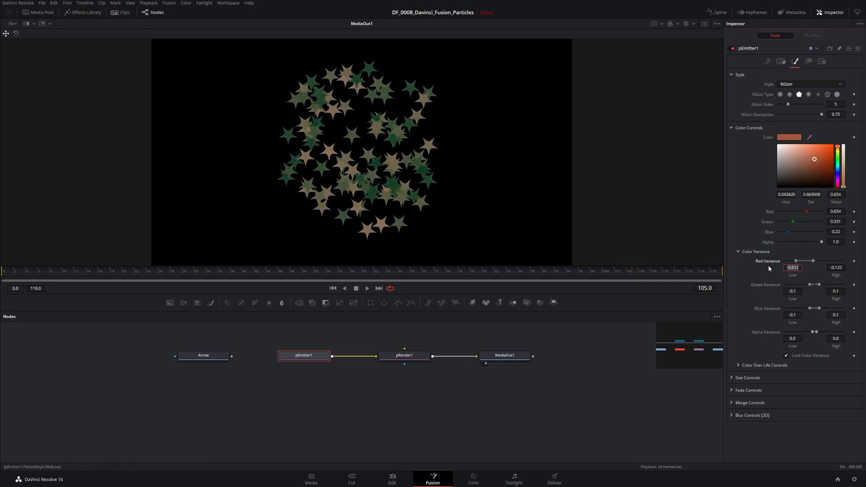
Step: Widen the Red, Green and Blue Variance to a range of -0.2 to 0.2 each
key(BackSpace)
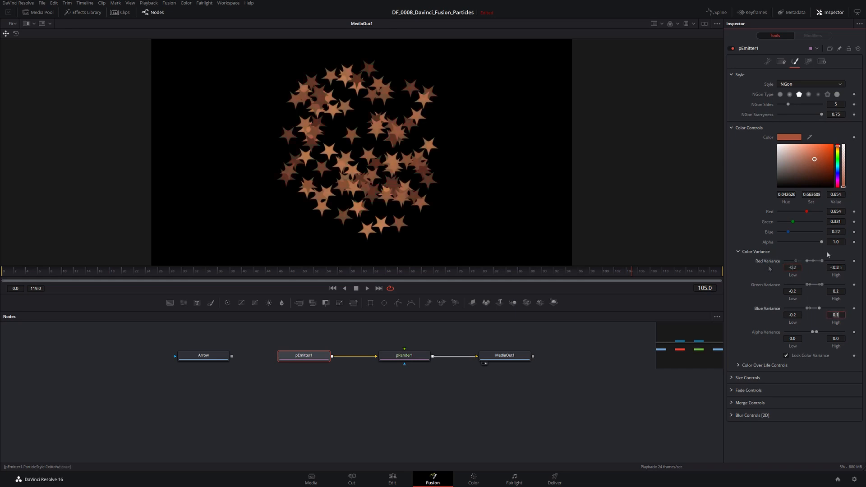
text(0.2)
key(Tab)
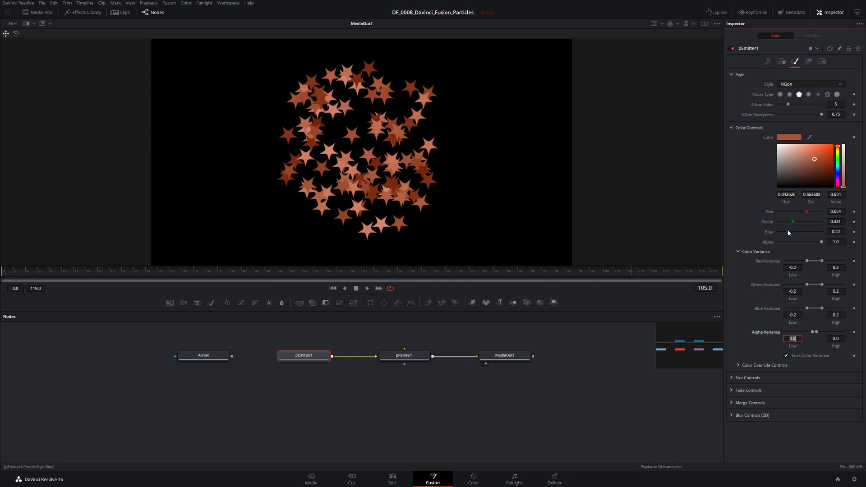
Step: Set the stars' base color to dark gray with Red, Green and Blue at 0.3
click(834, 211)
text(0.3)
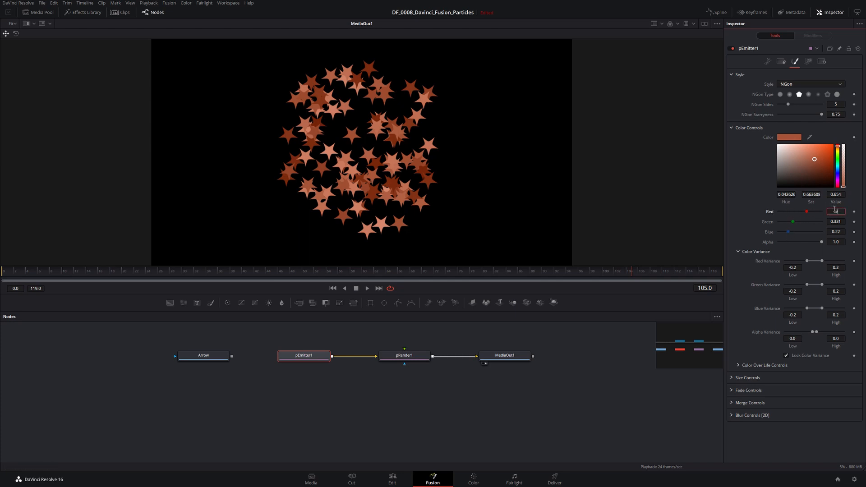
key(Tab)
text(0.3)
key(Tab)
text(0.3)
key(Tab)
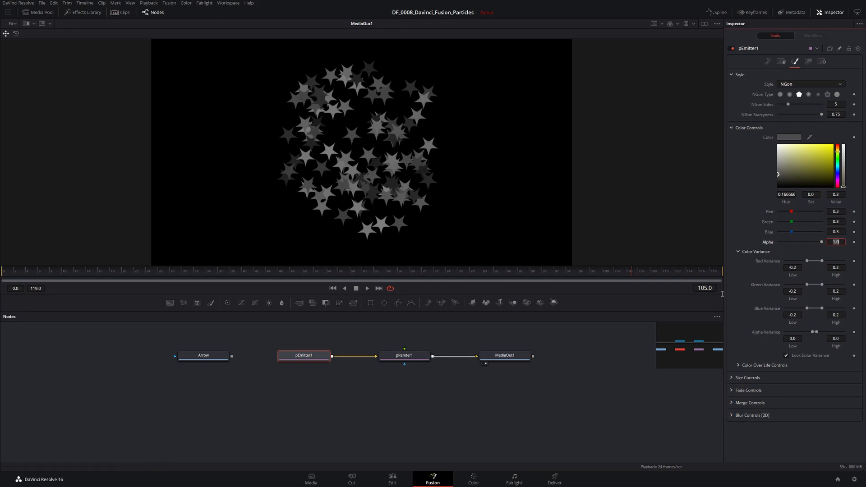
Step: Compare the stars with Lock Color Variance off and on again, and raise Blue to 0.787
click(787, 356)
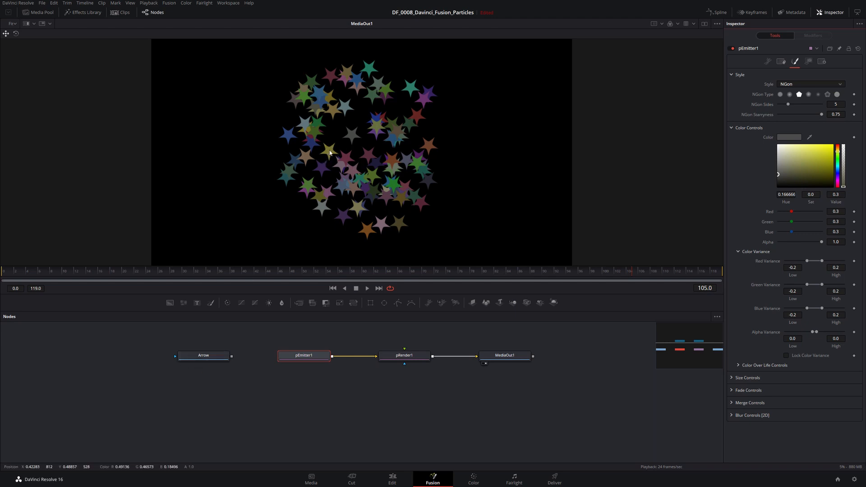
click(786, 356)
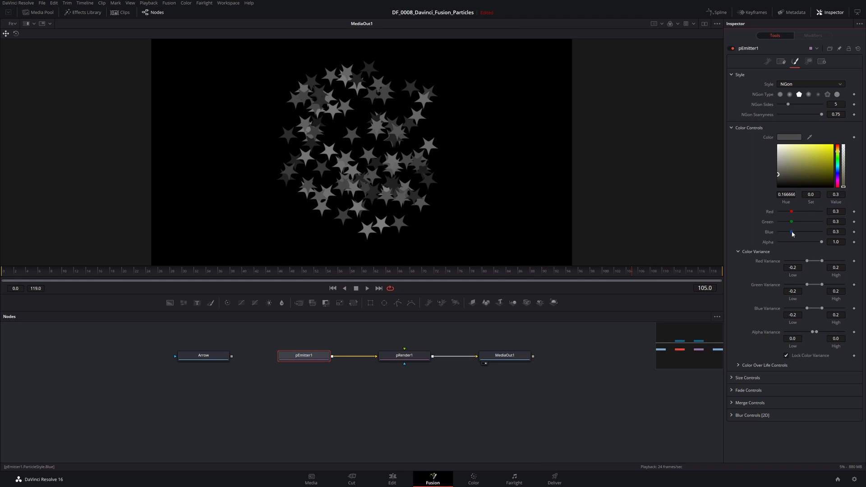
drag(792, 234, 813, 238)
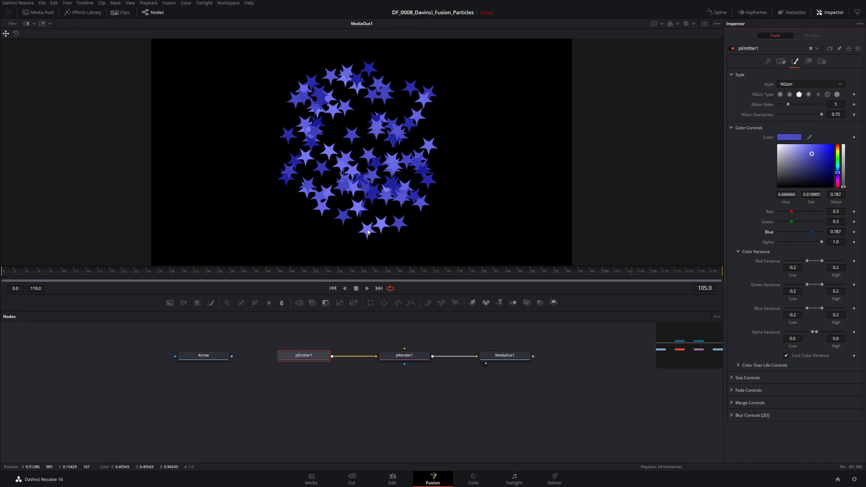
Step: Expand the Color Over Life Controls and make the gradient run from white at the start to pure red at 1.0
click(738, 365)
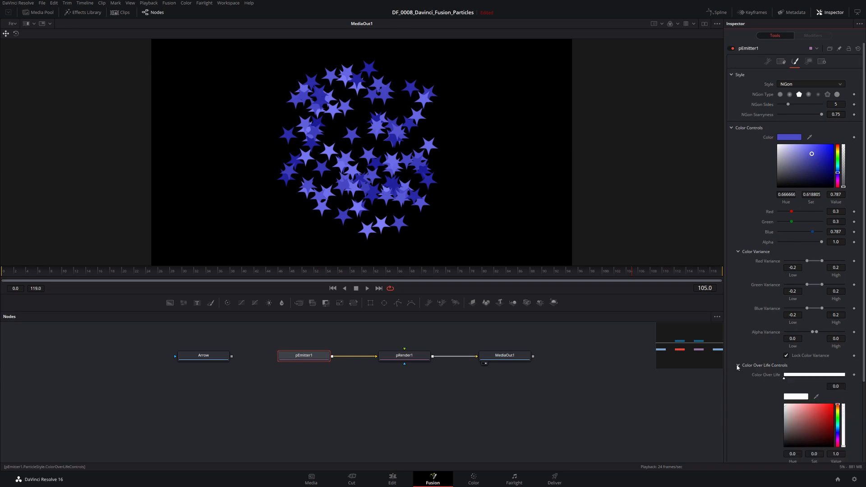
scroll(771, 353, down, 2)
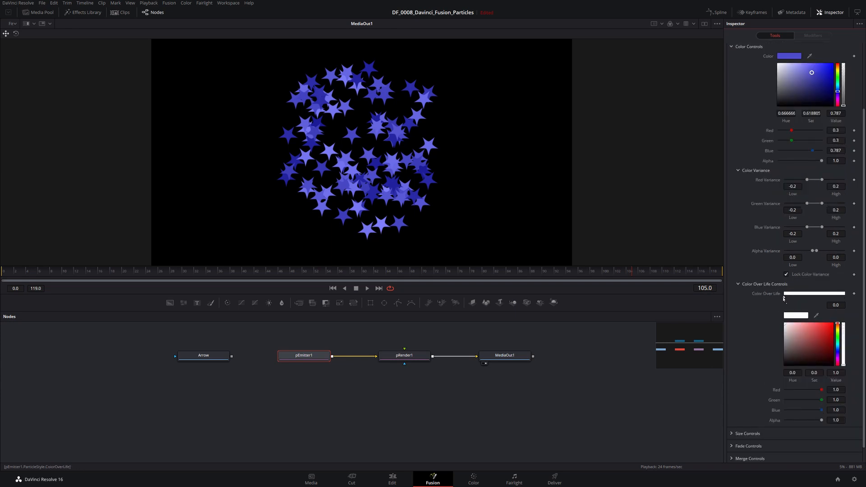
mouse_move(787, 296)
mouse_down()
mouse_move(850, 301)
mouse_move(784, 295)
mouse_up()
drag(805, 295, 854, 305)
drag(819, 336, 835, 321)
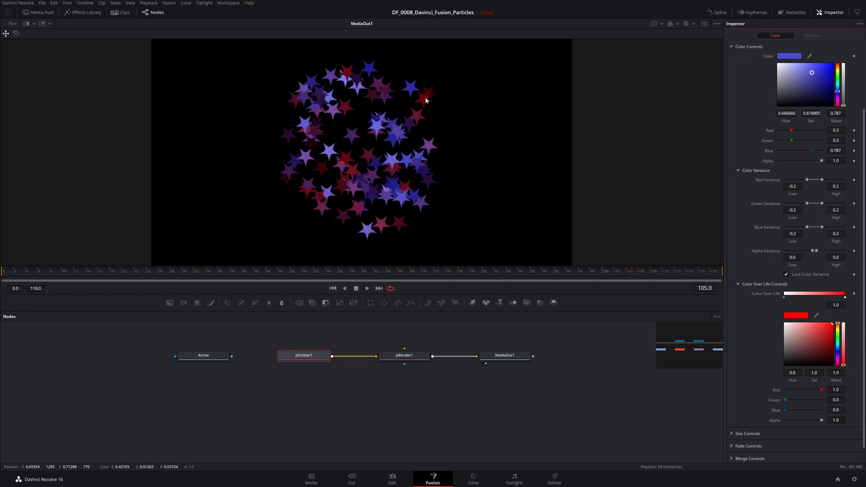
Step: Check the Lock Color Variance option with the color gradient and play back the star animation
click(785, 274)
key(space)
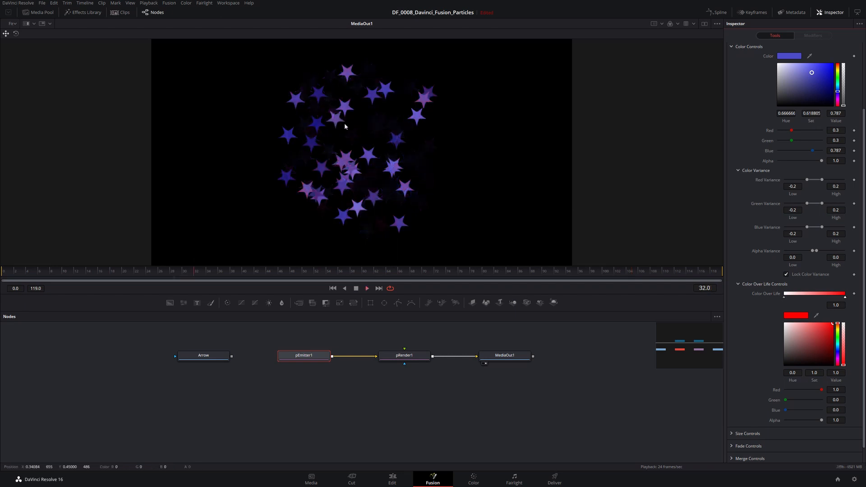